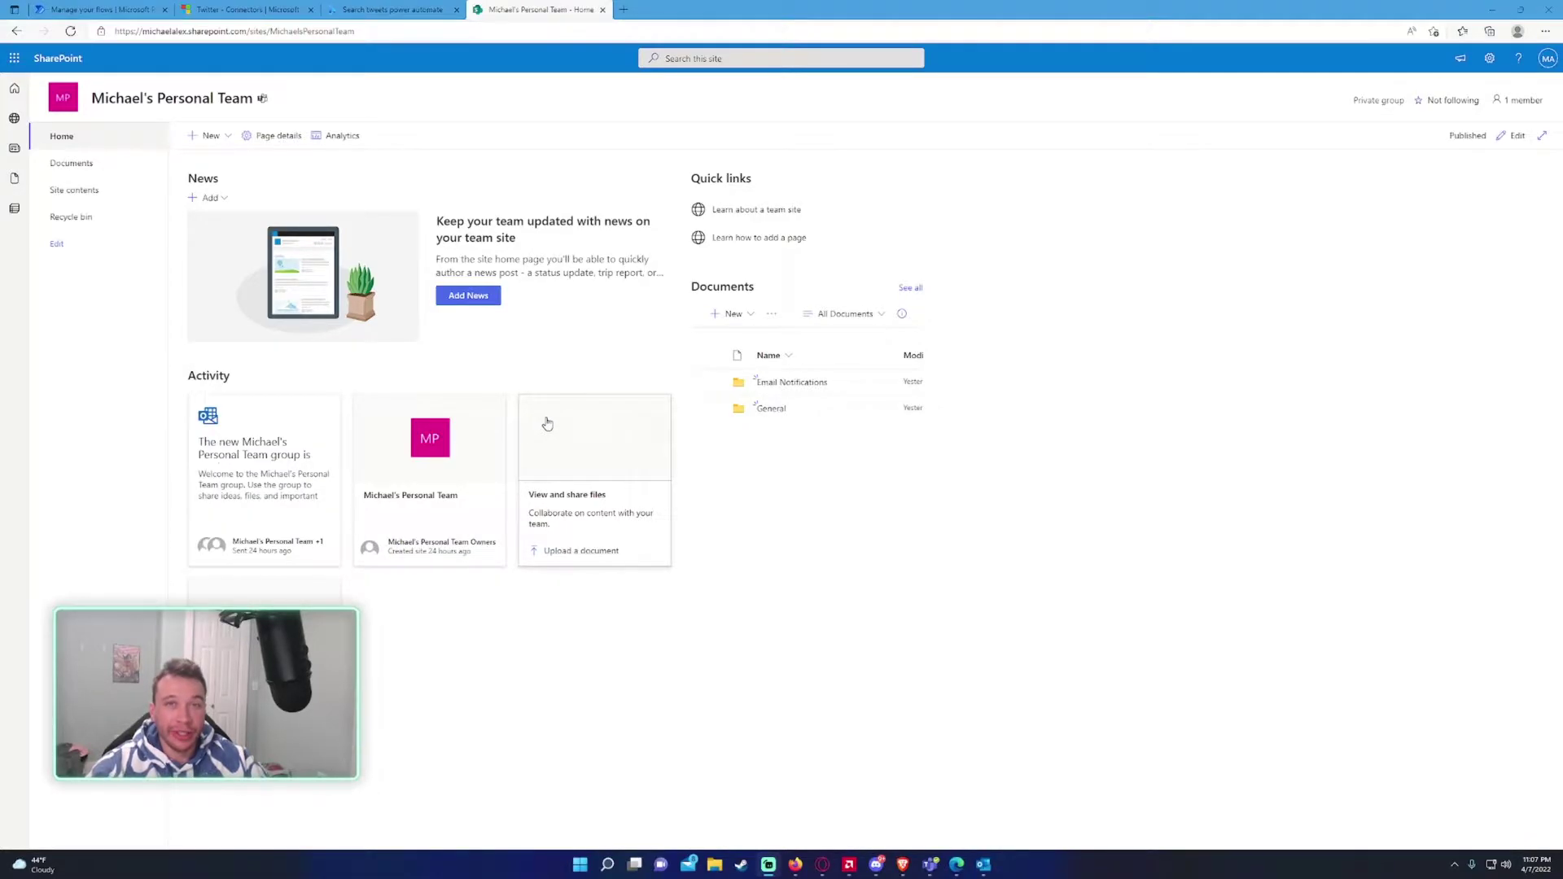
Reload the site home page and open the classic Your Apps list via New > App
click(53, 110)
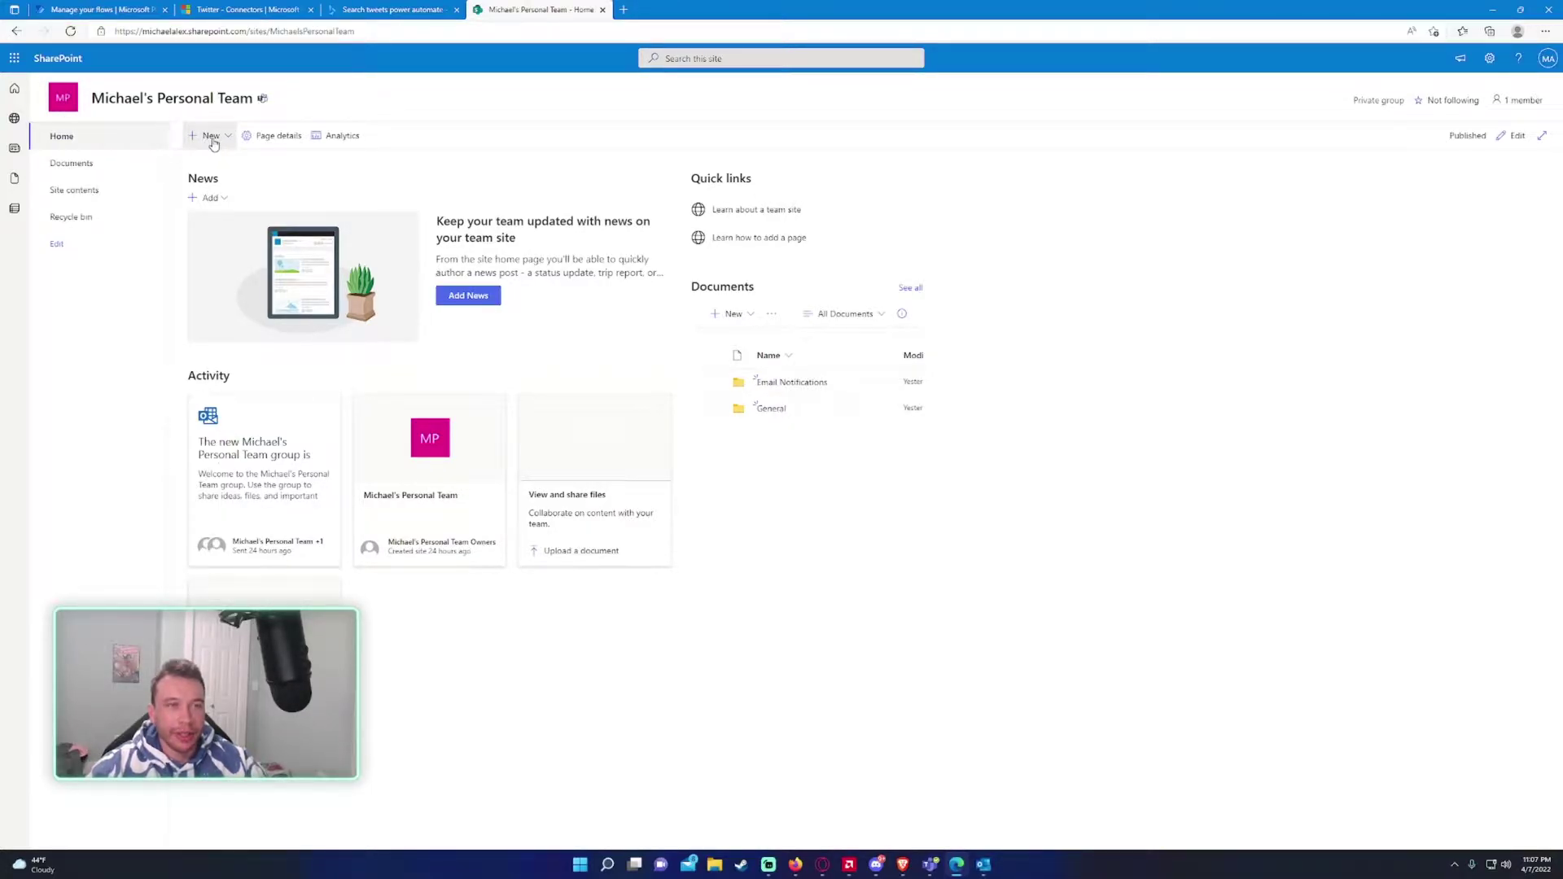
click(213, 139)
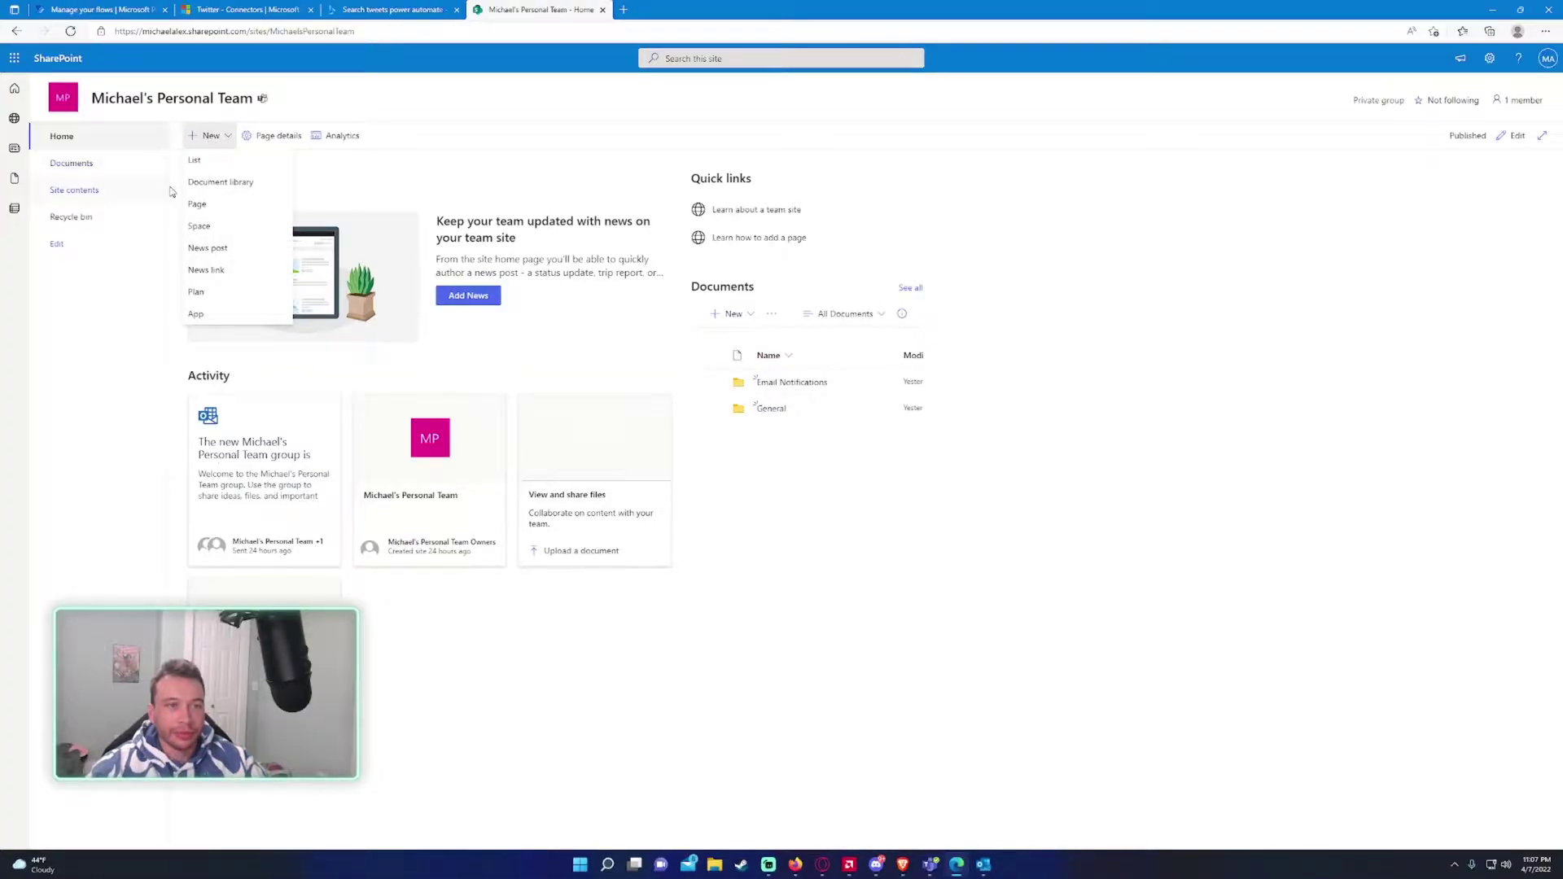
click(215, 319)
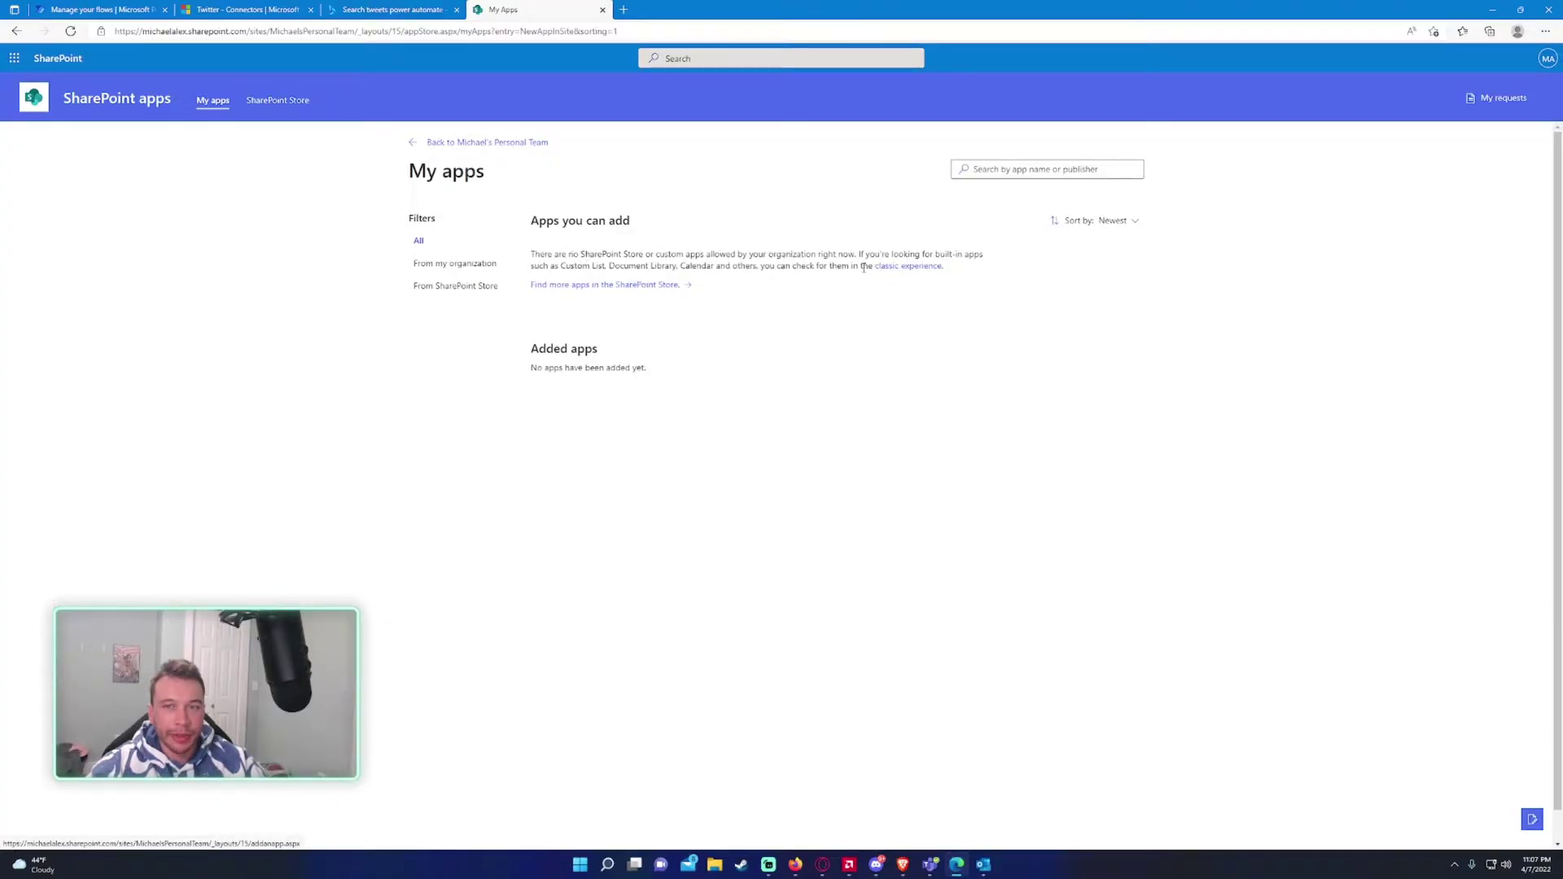
click(901, 266)
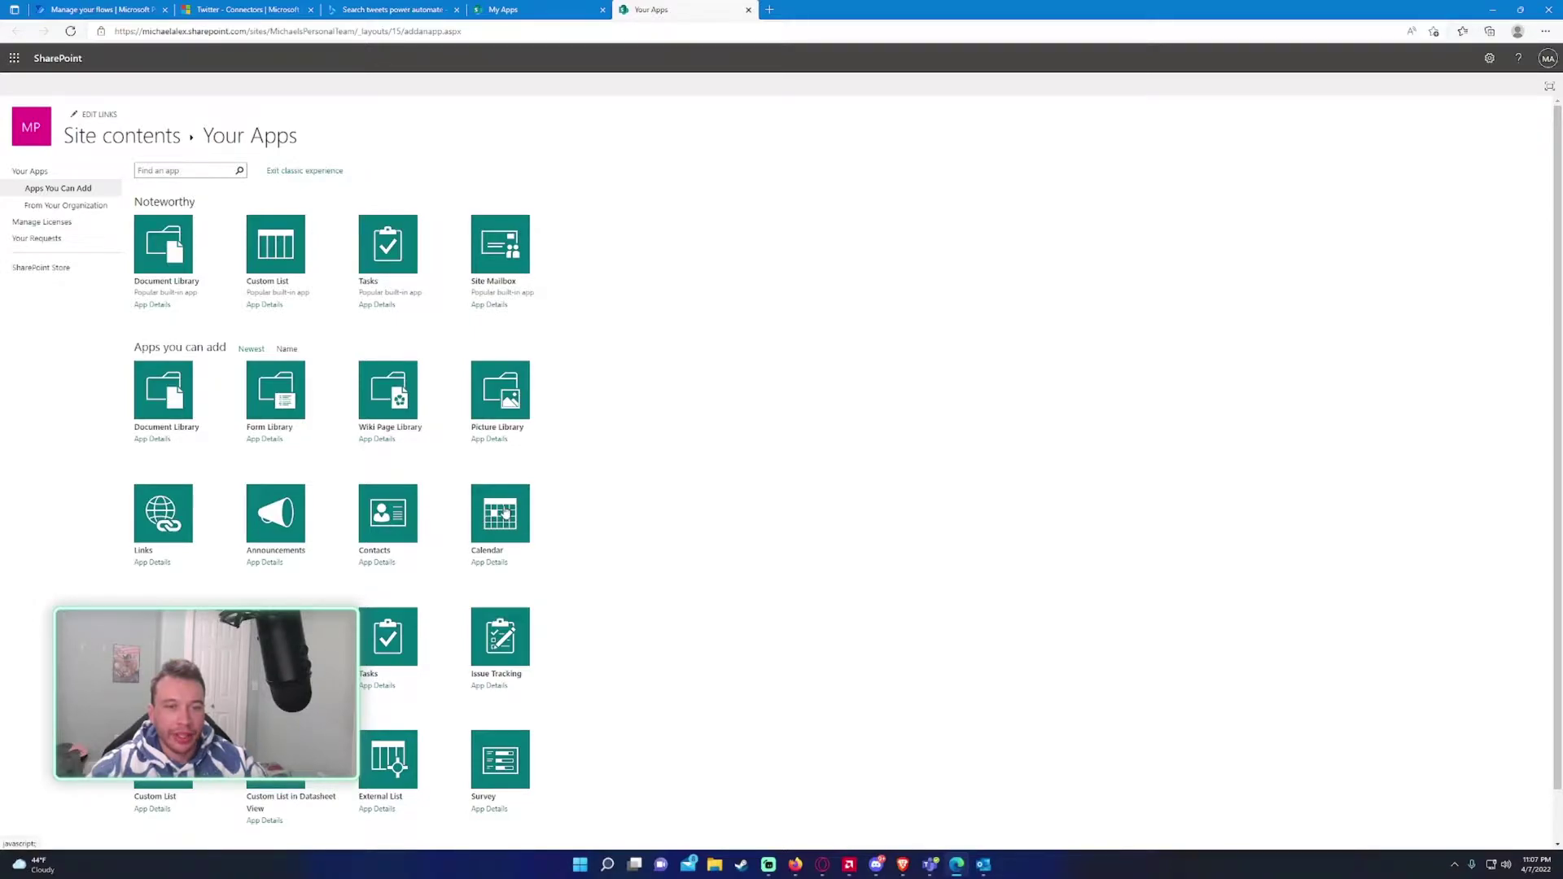
Add a Calendar app named 'Team Calendar' to the site
click(506, 515)
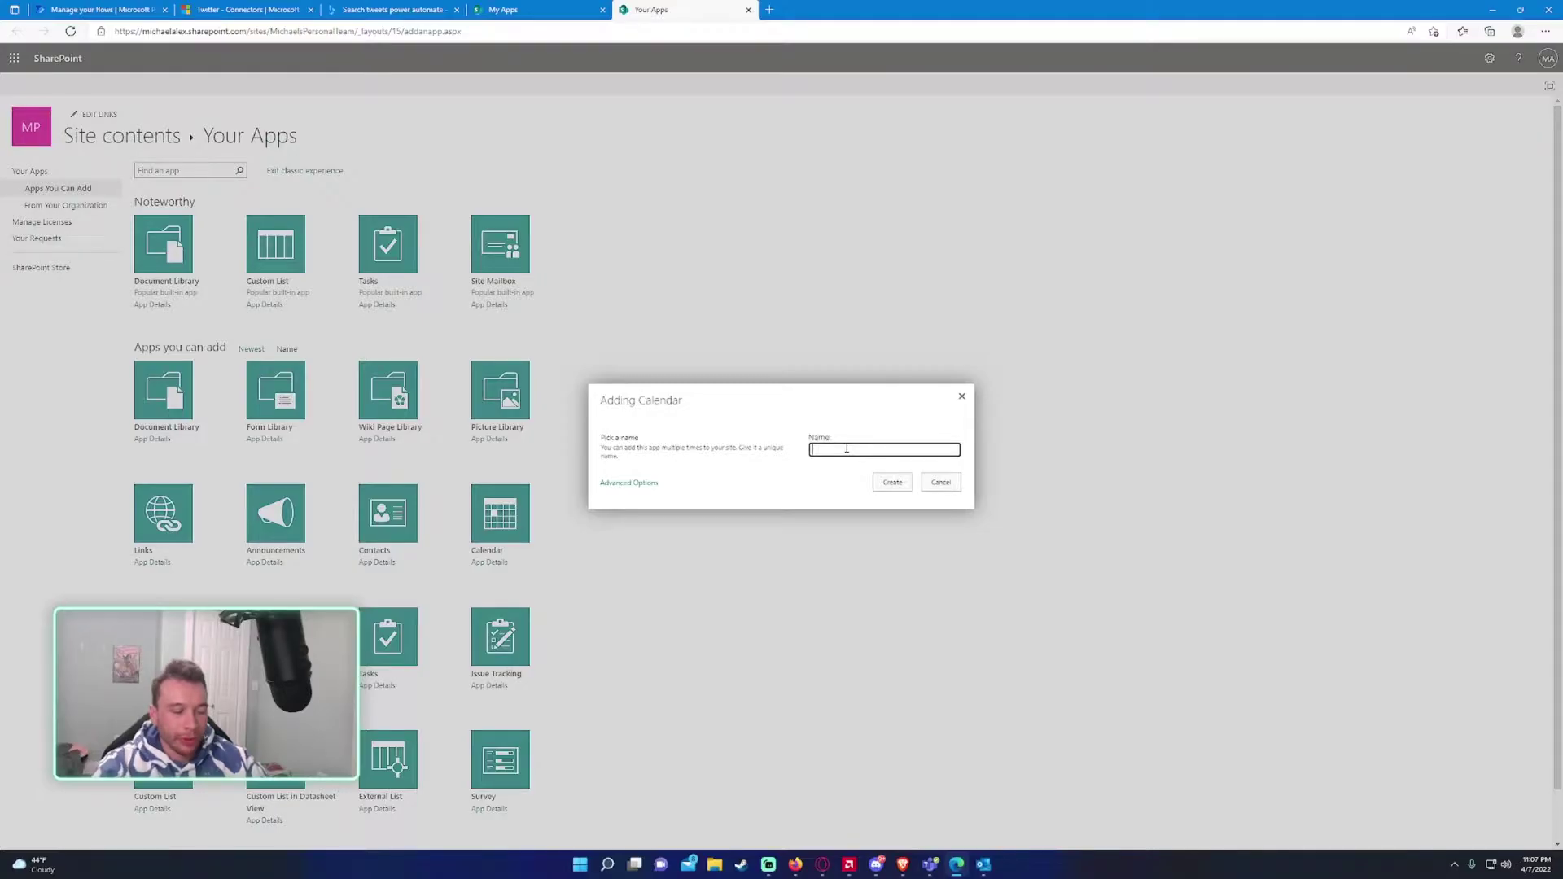
click(847, 448)
text(Team )
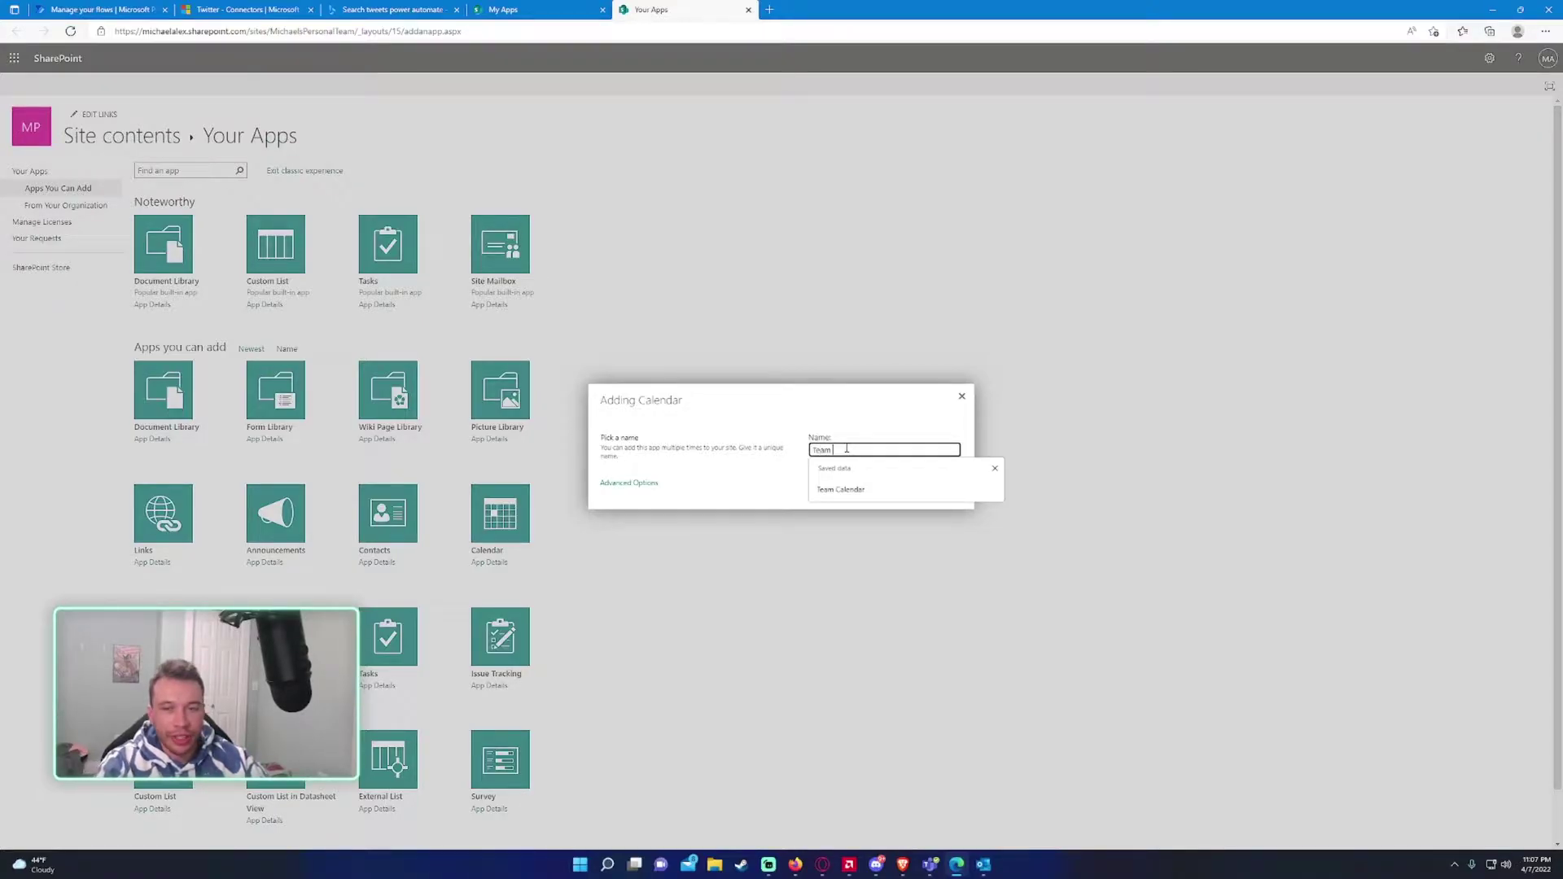
text(Calendar)
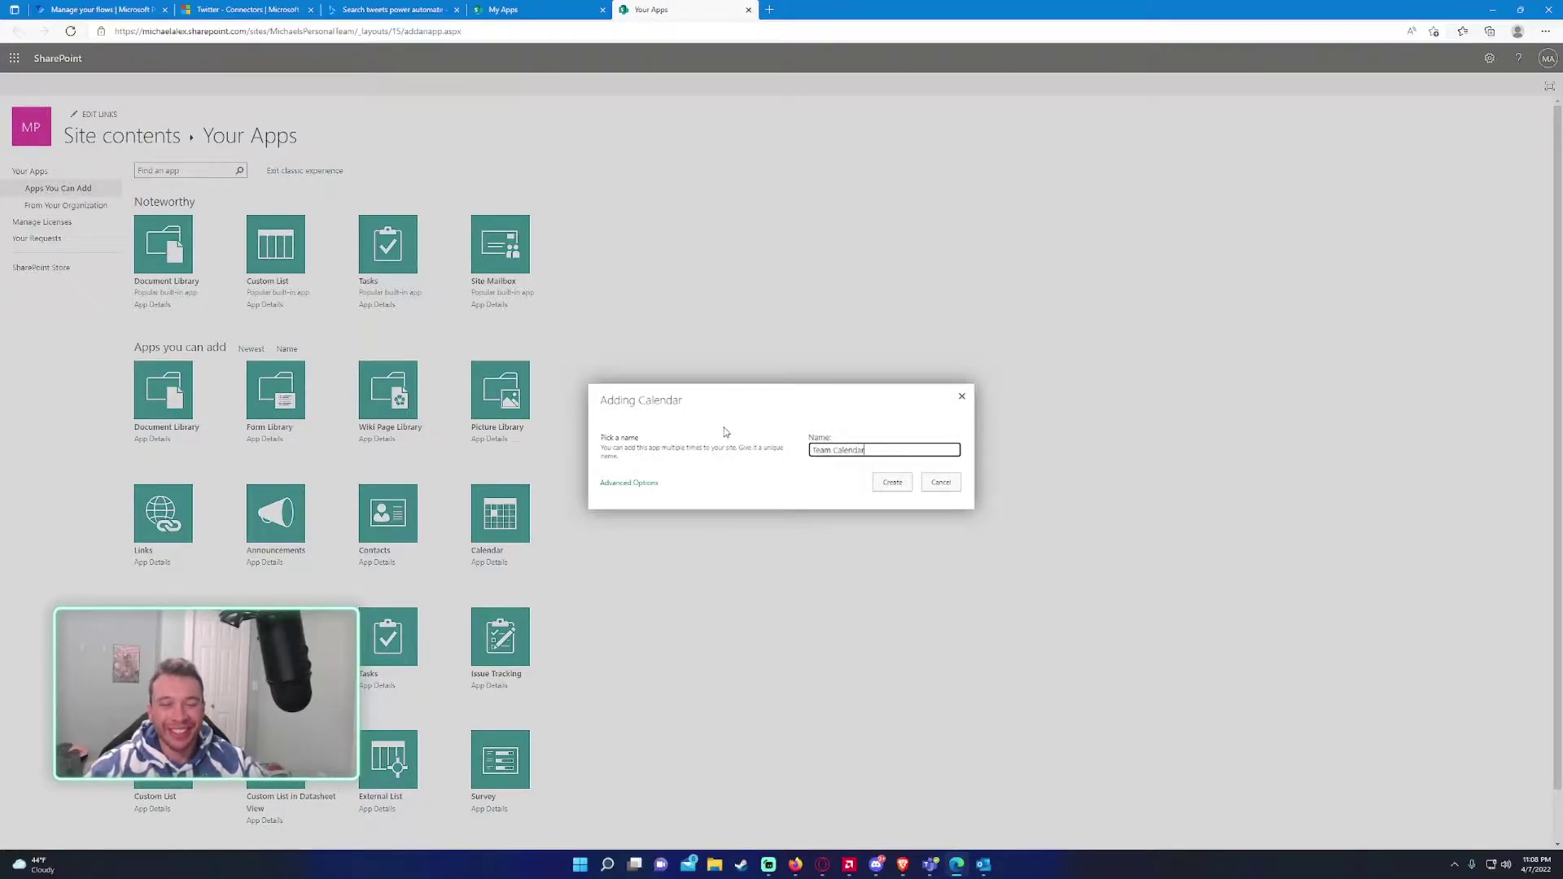
click(890, 486)
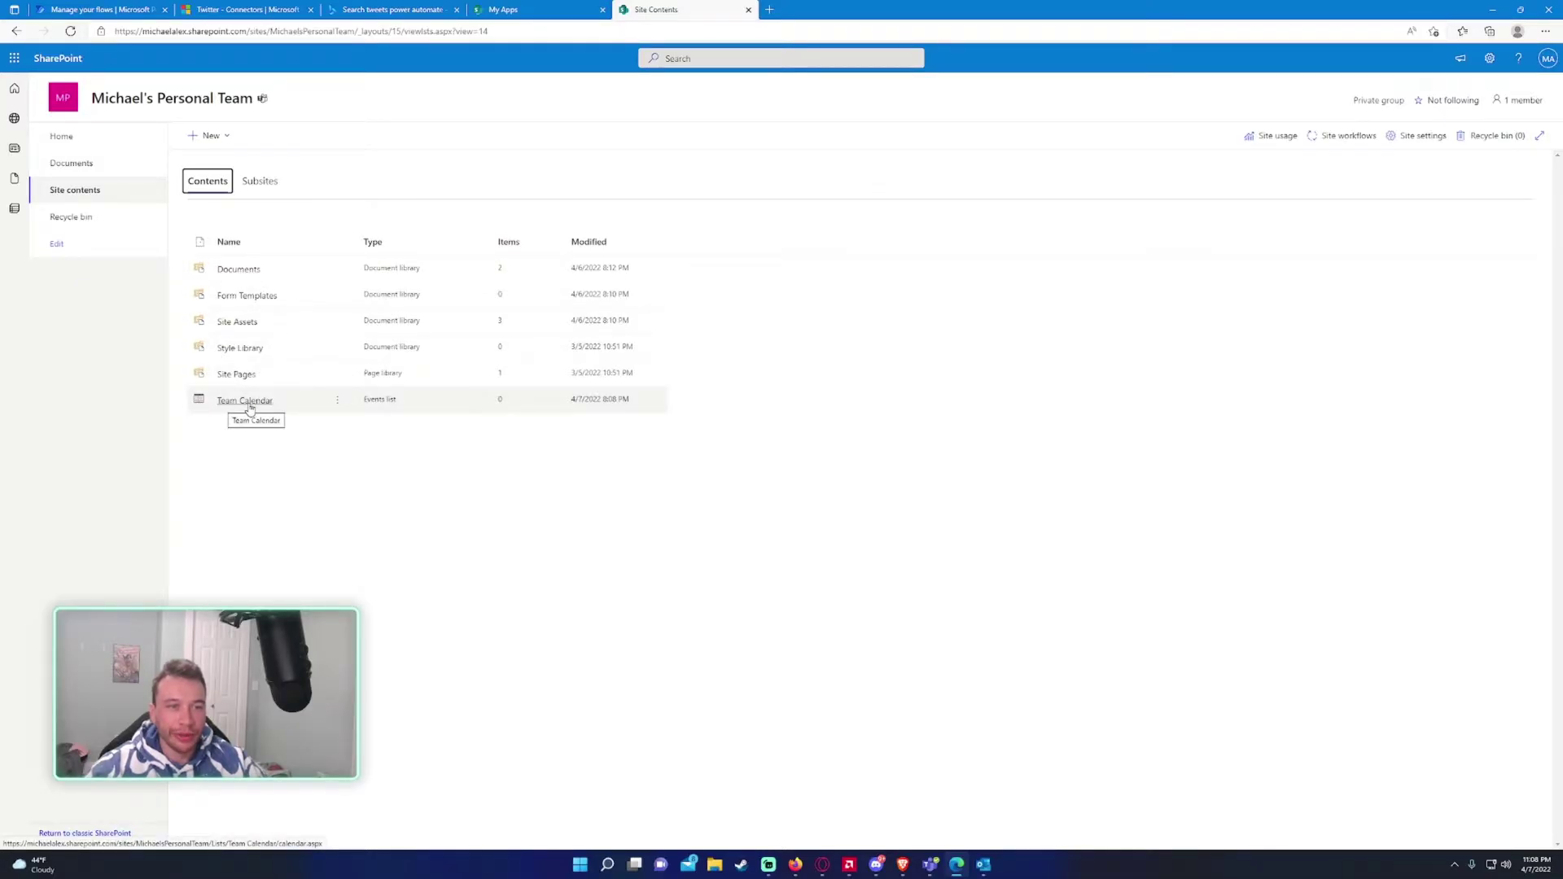
Open Team Calendar, copy its page URL from the address bar, and return to Site contents
click(248, 403)
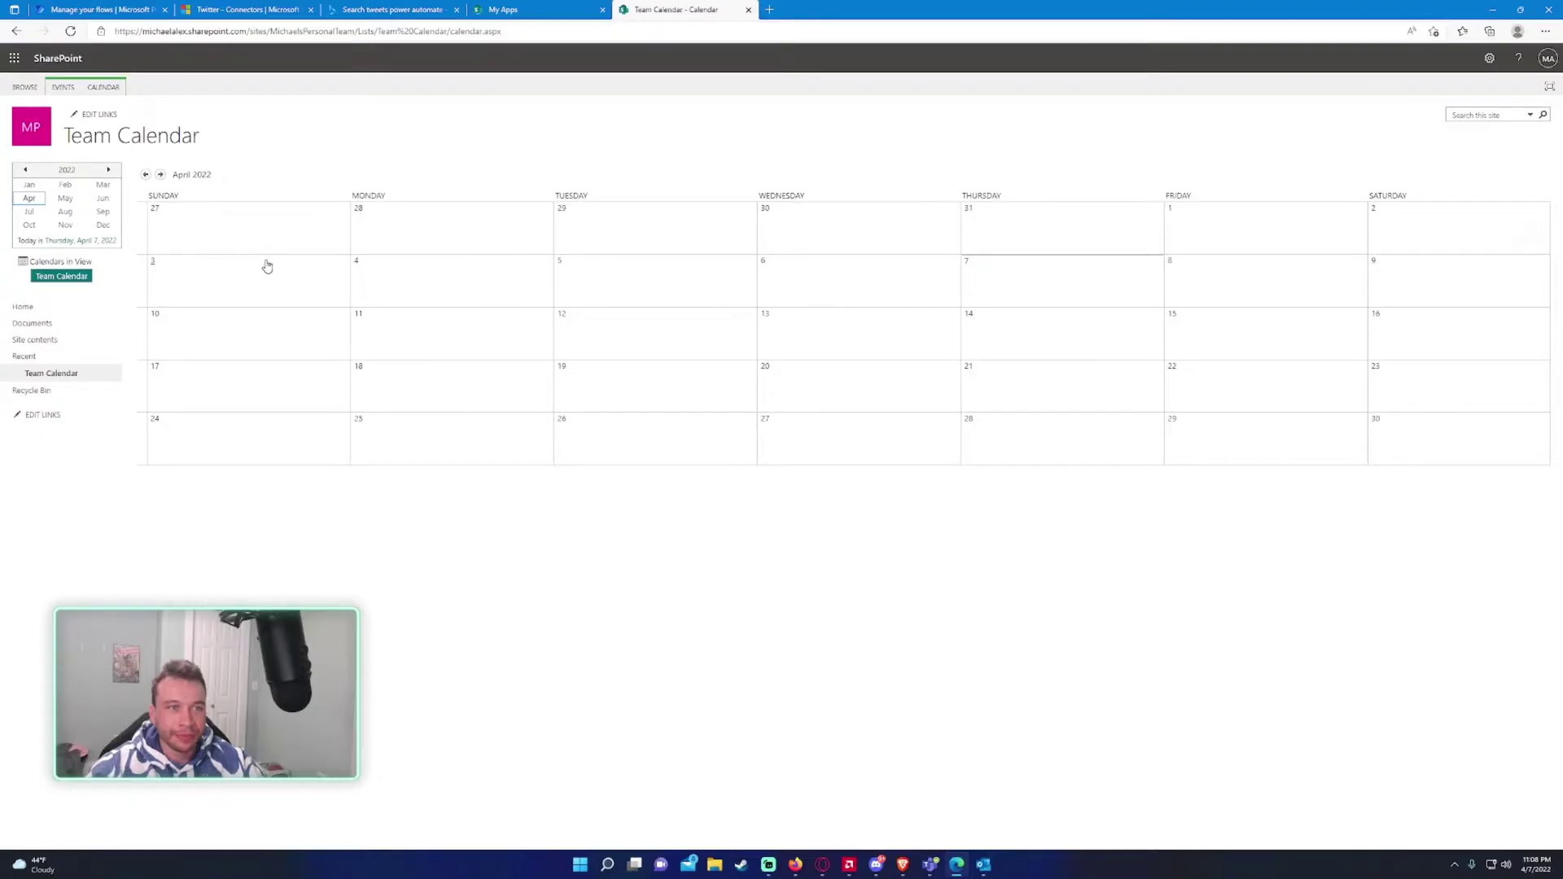
click(453, 32)
click(453, 36)
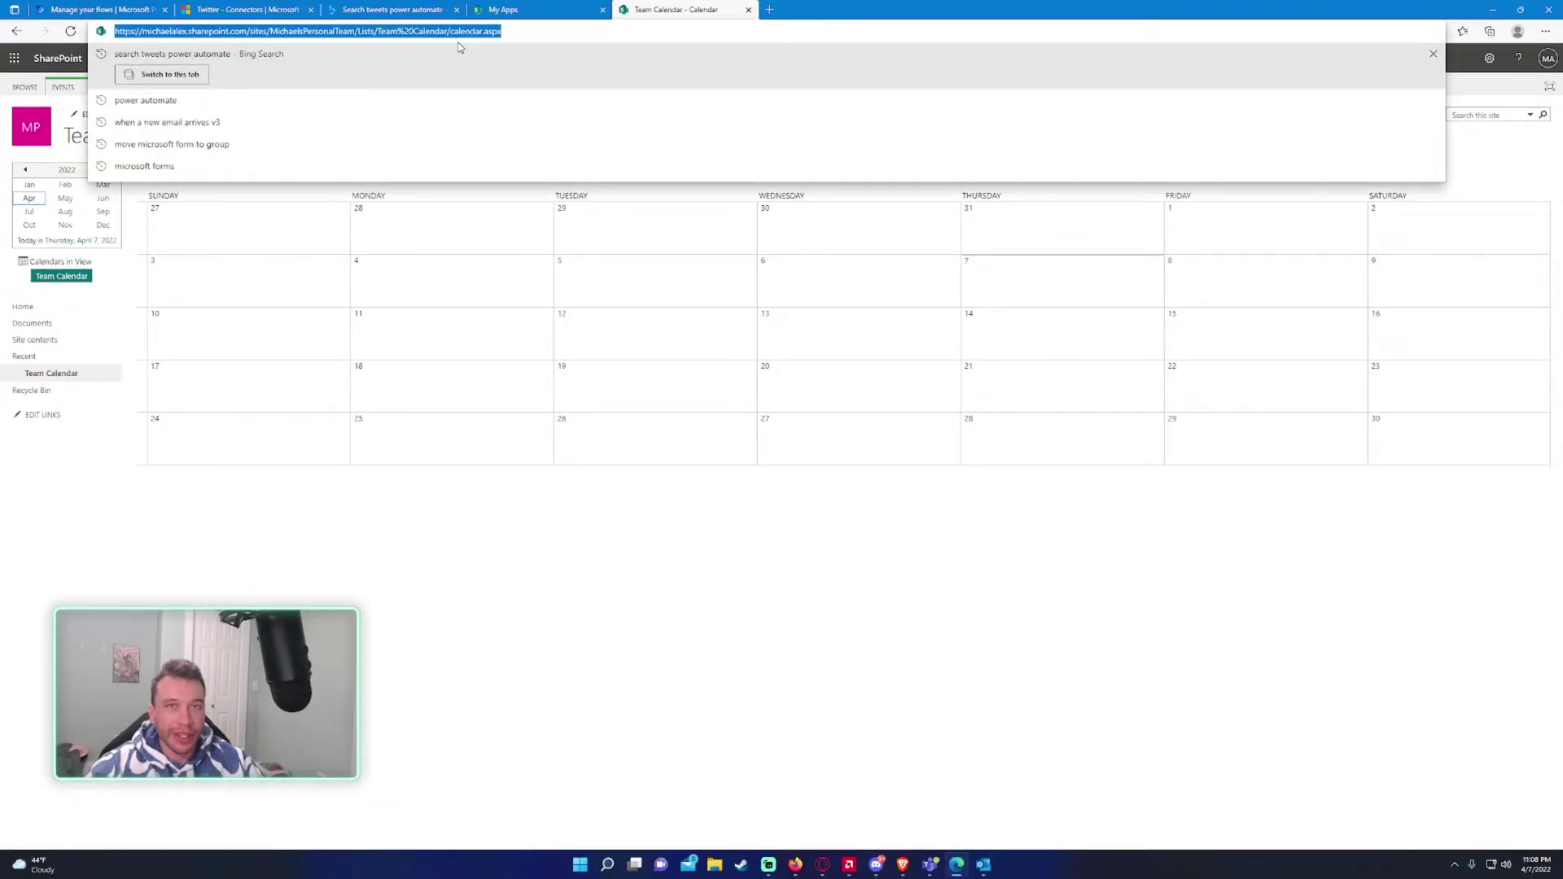
click(473, 229)
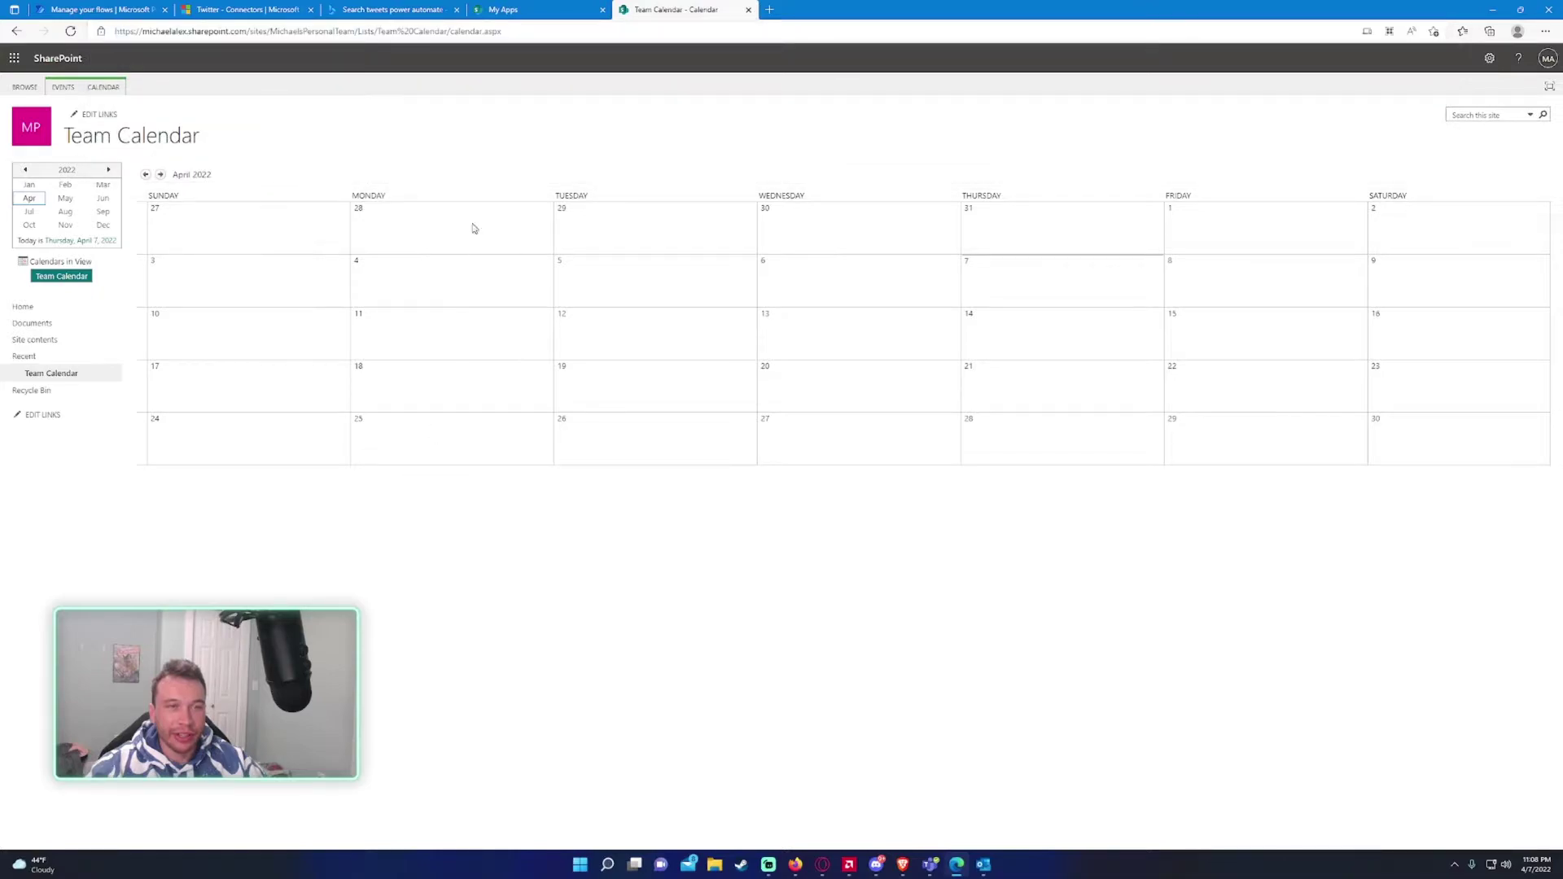
click(468, 36)
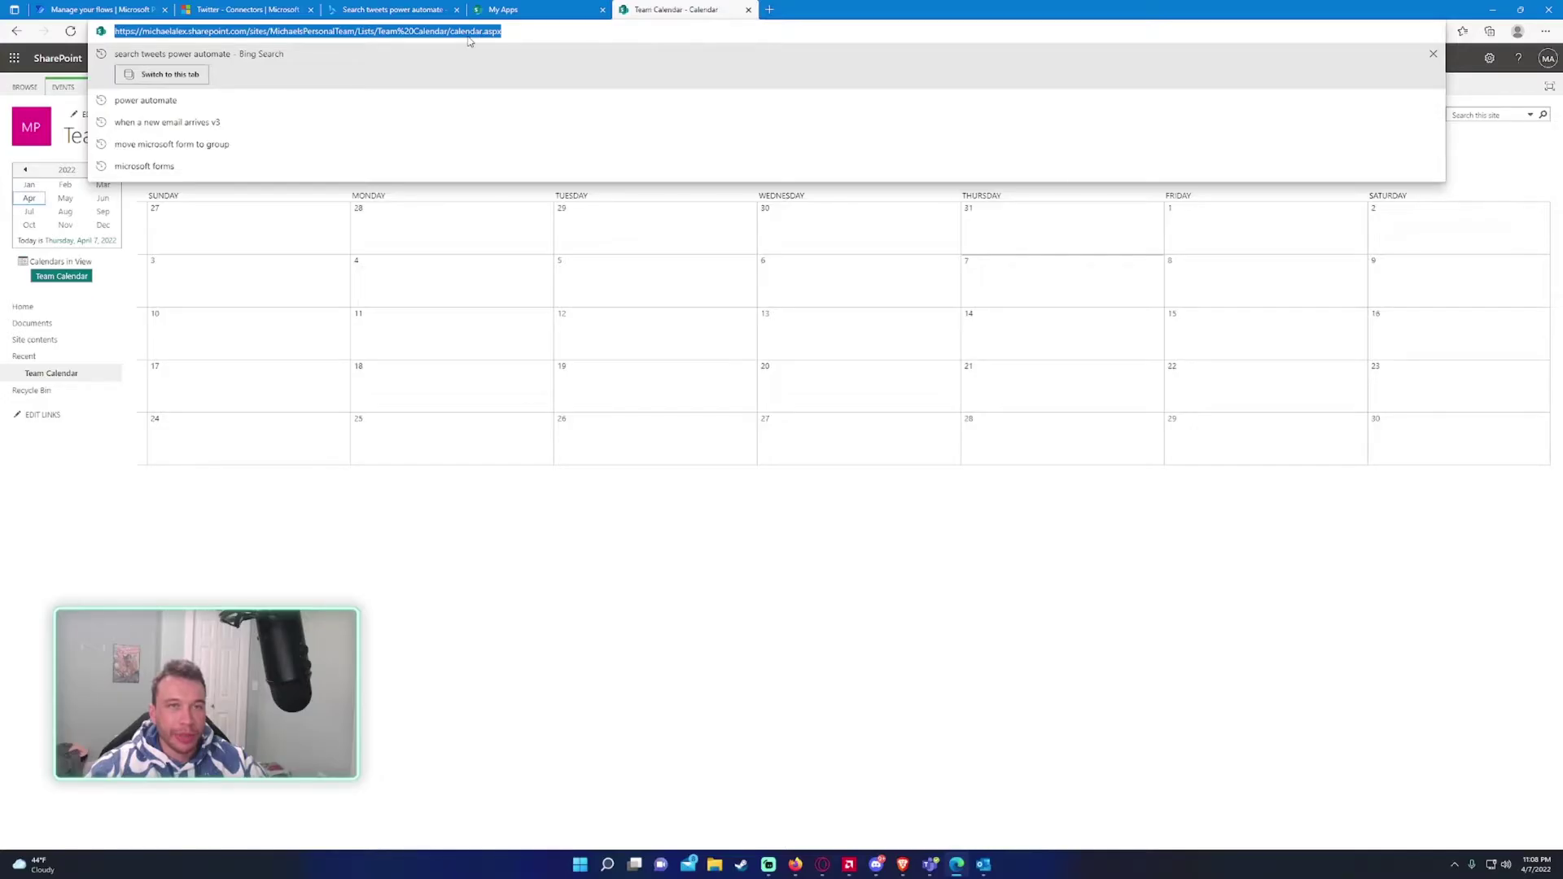
click(514, 181)
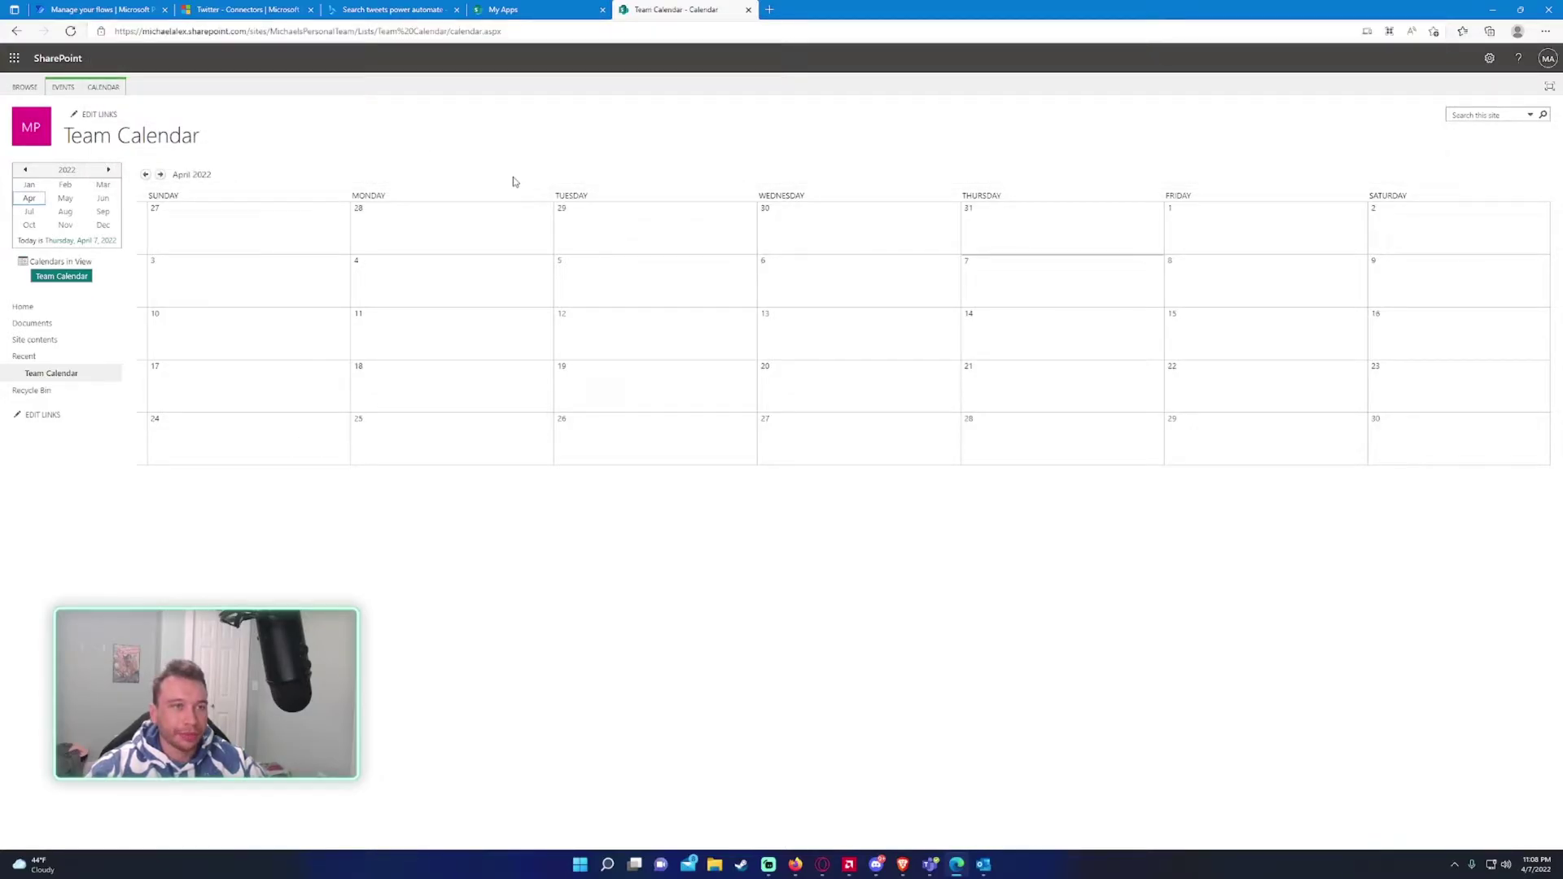
click(168, 31)
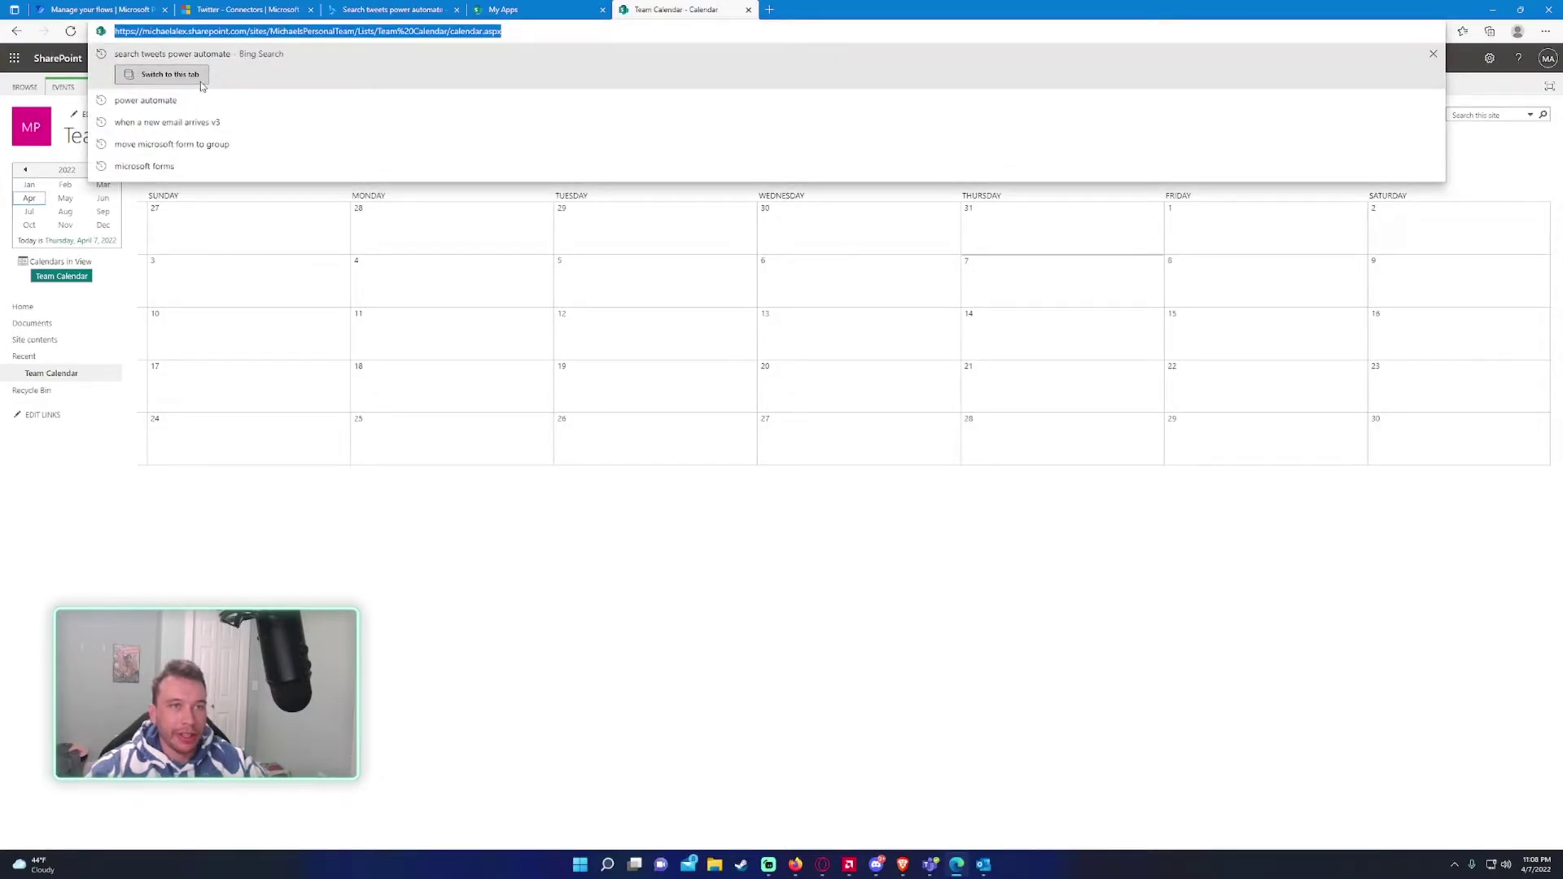
click(227, 506)
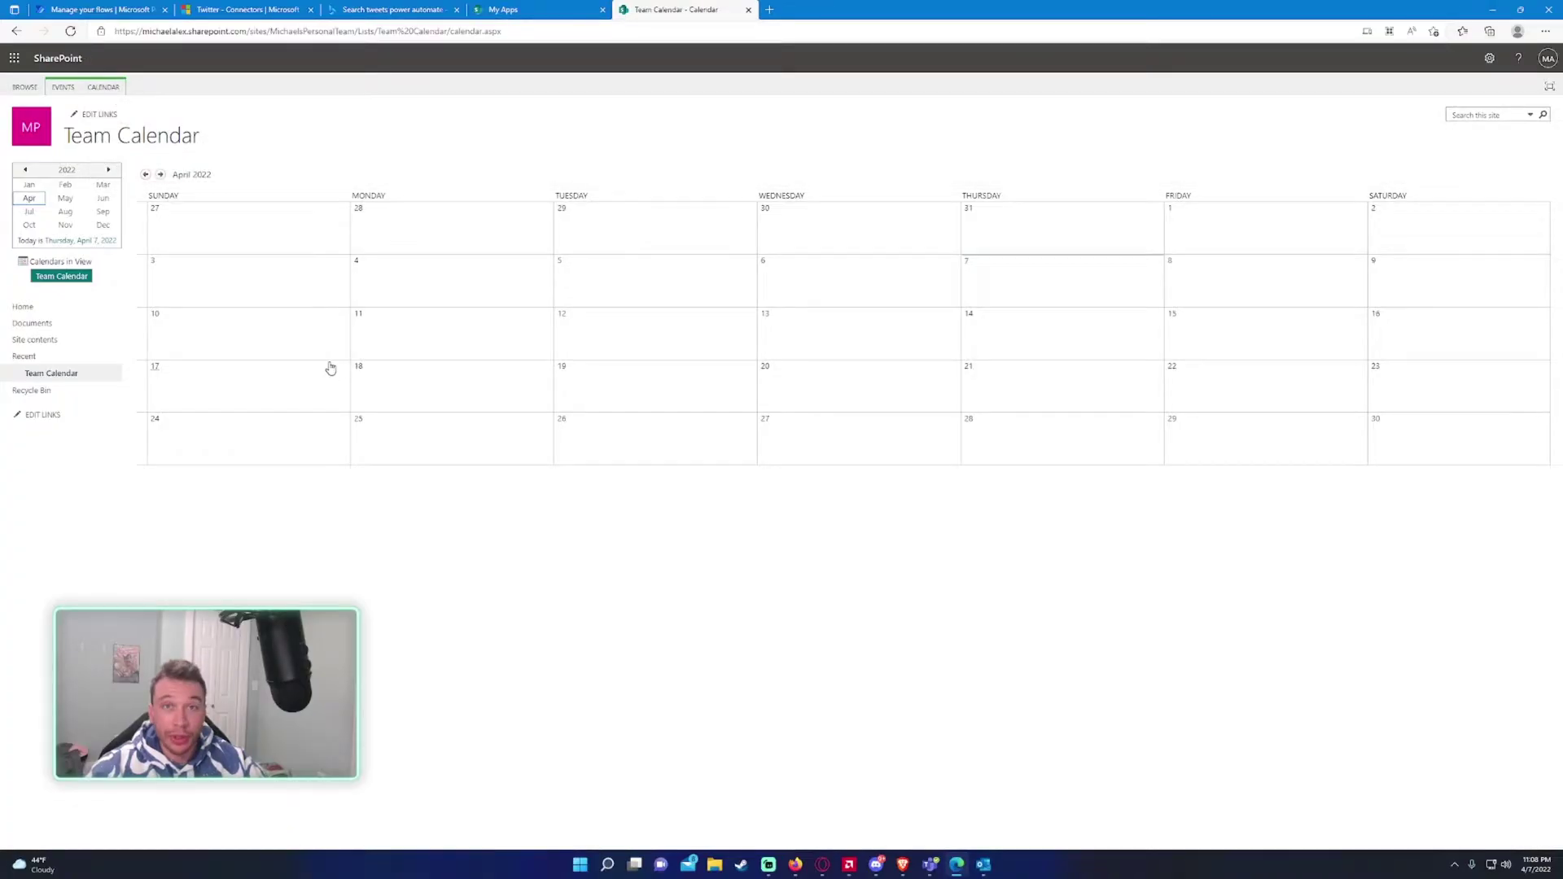
click(242, 31)
right_click(251, 31)
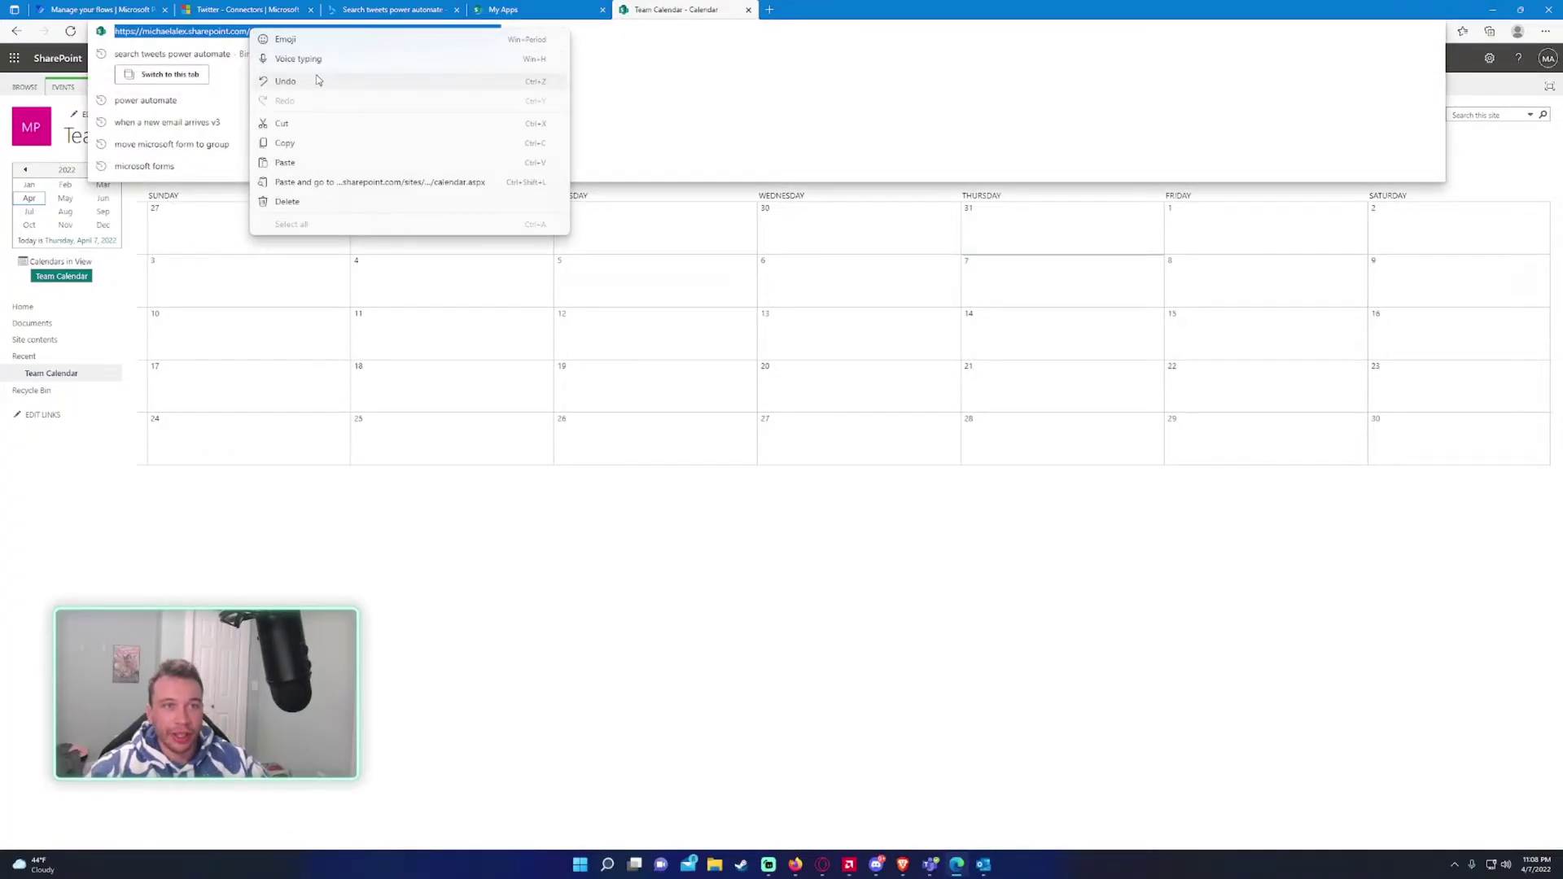
click(24, 35)
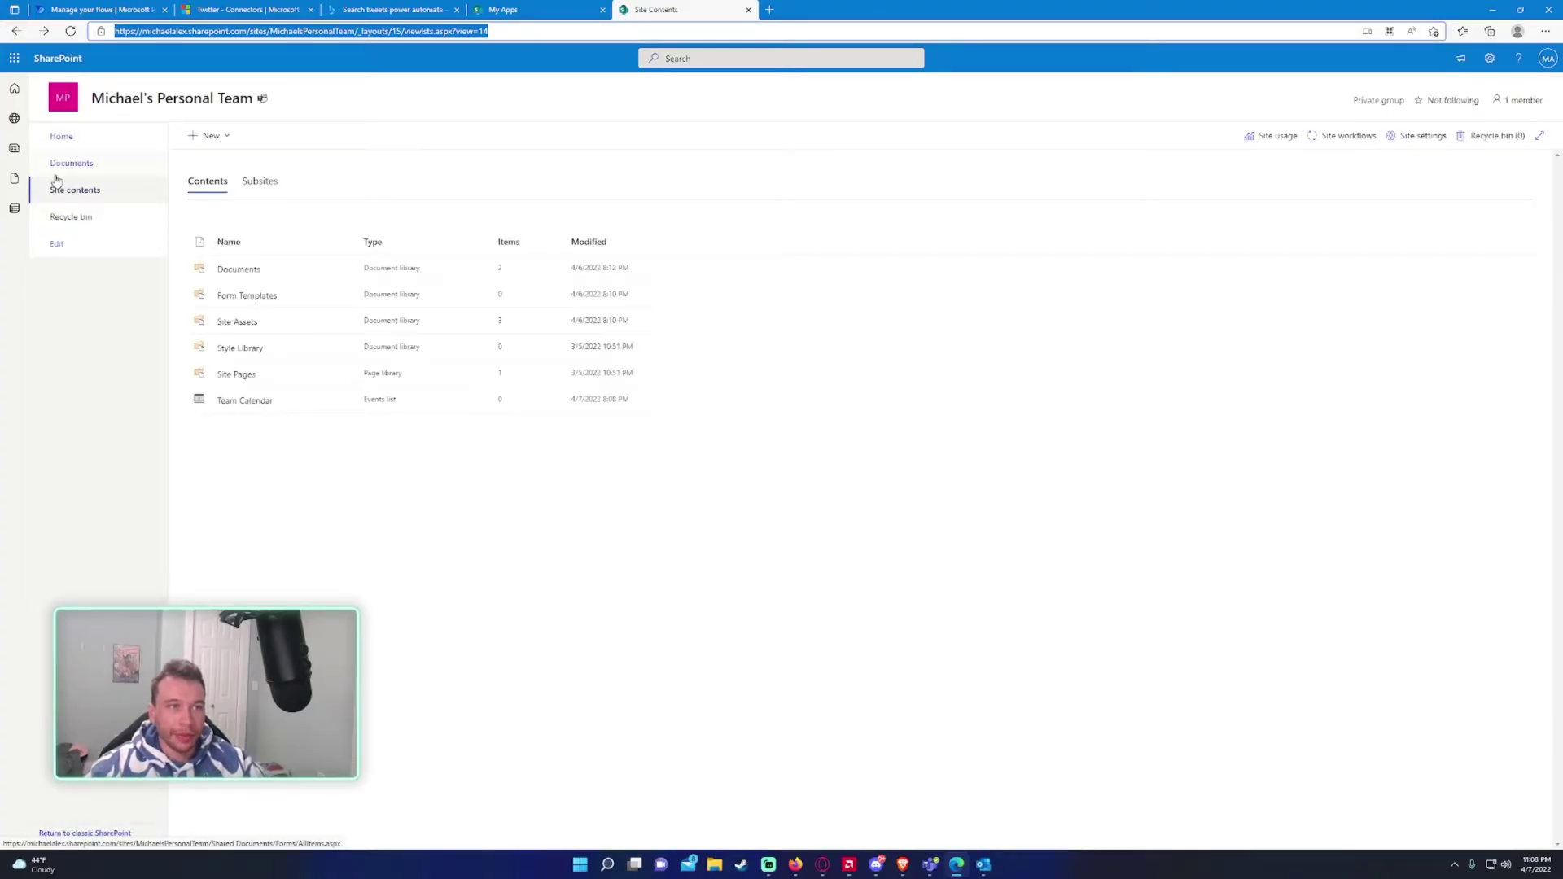
Put the site's left navigation into edit mode
click(57, 249)
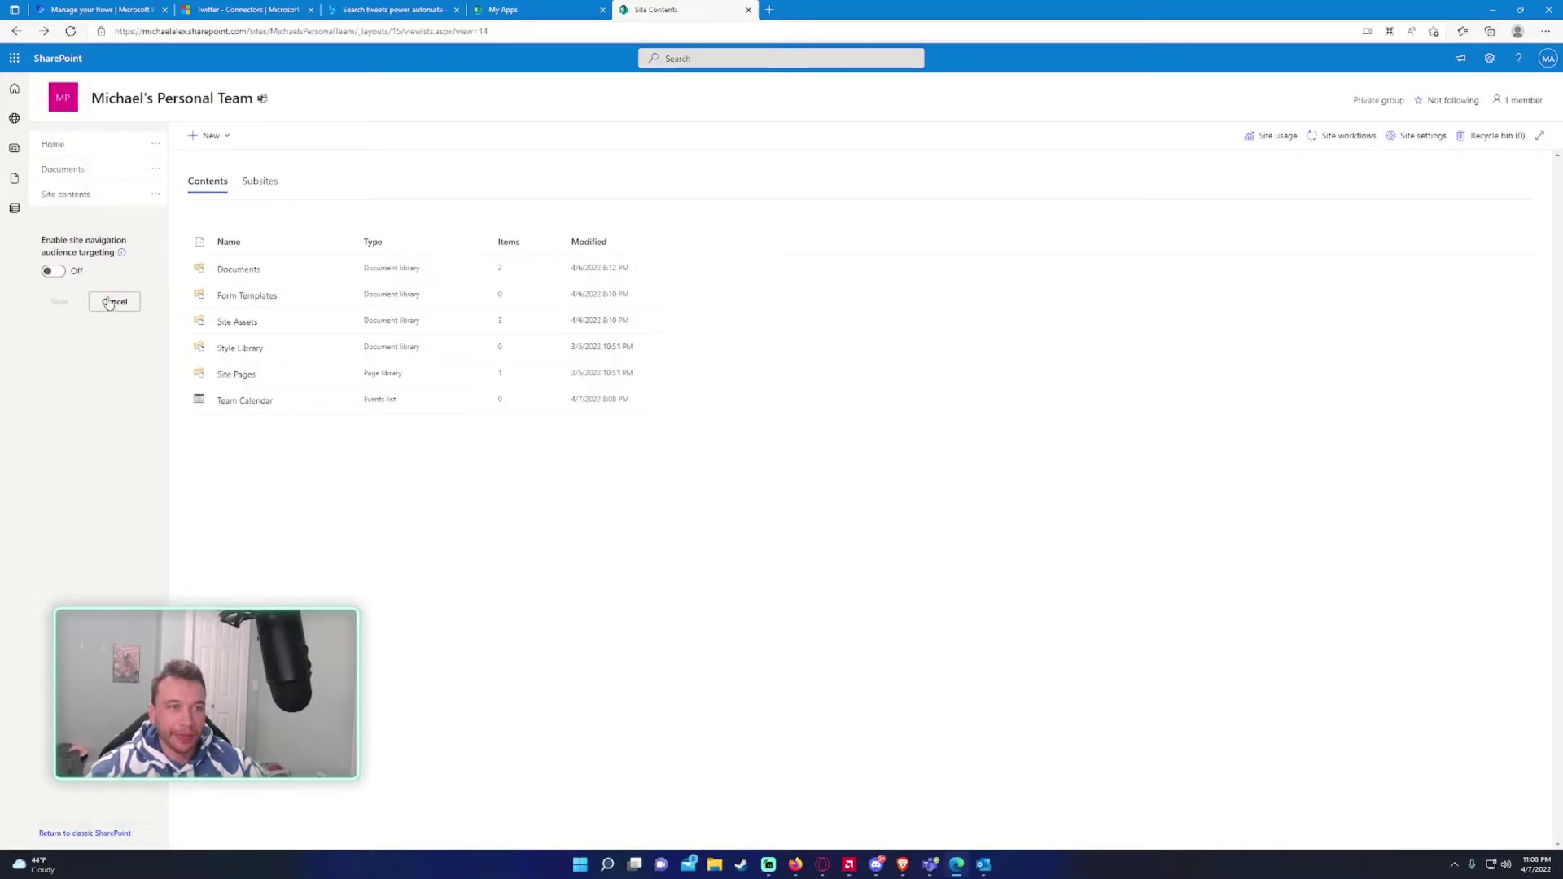
mouse_move(99, 209)
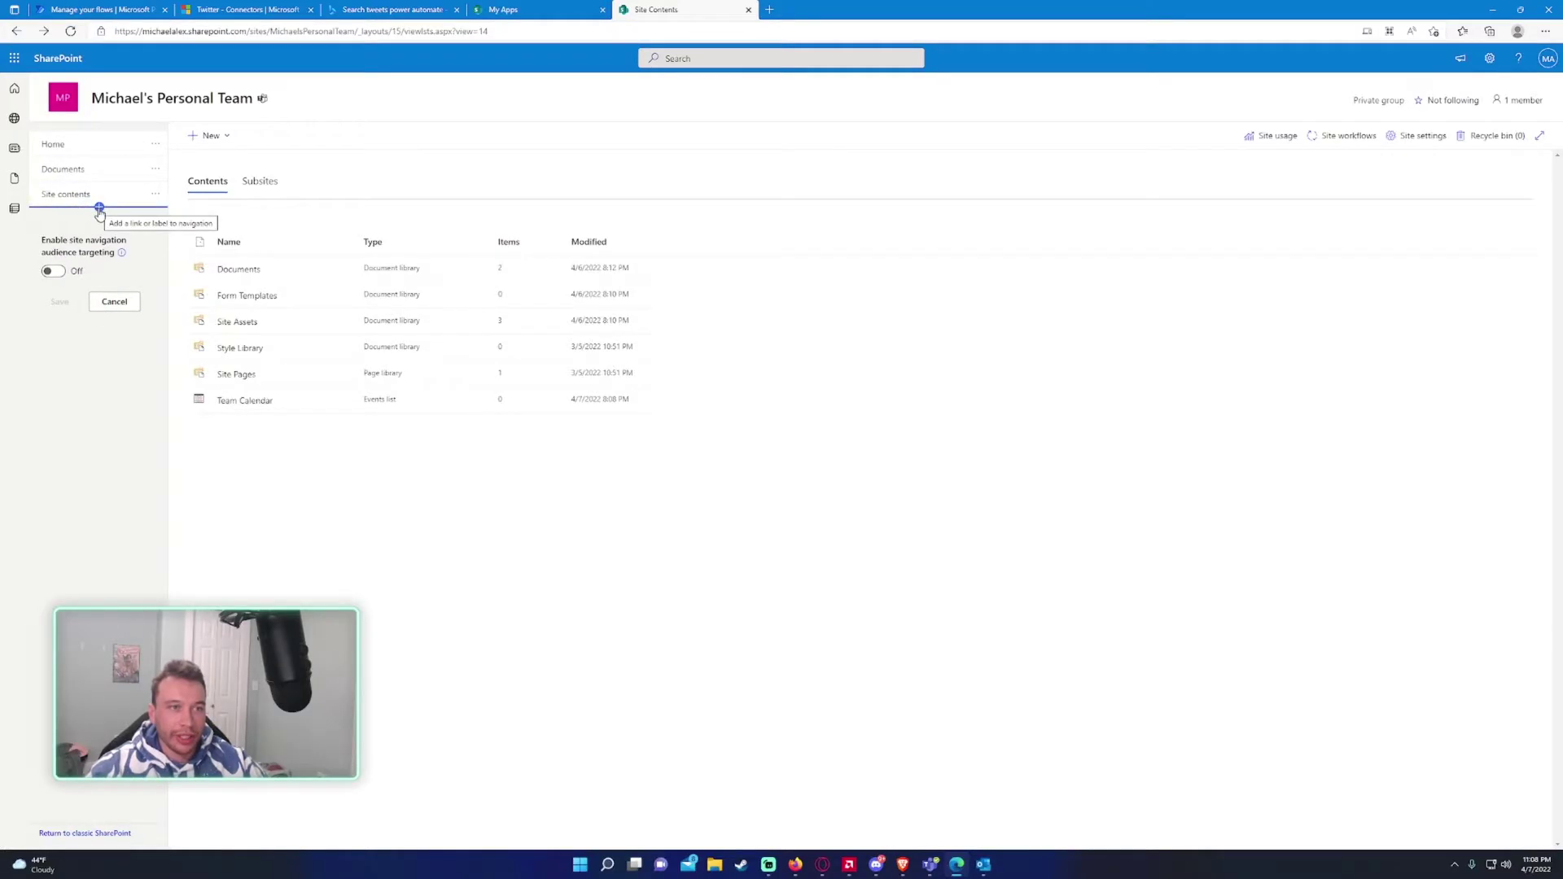
Add a Link navigation item using the pasted calendar URL with display name 'Team Calendar'
click(98, 209)
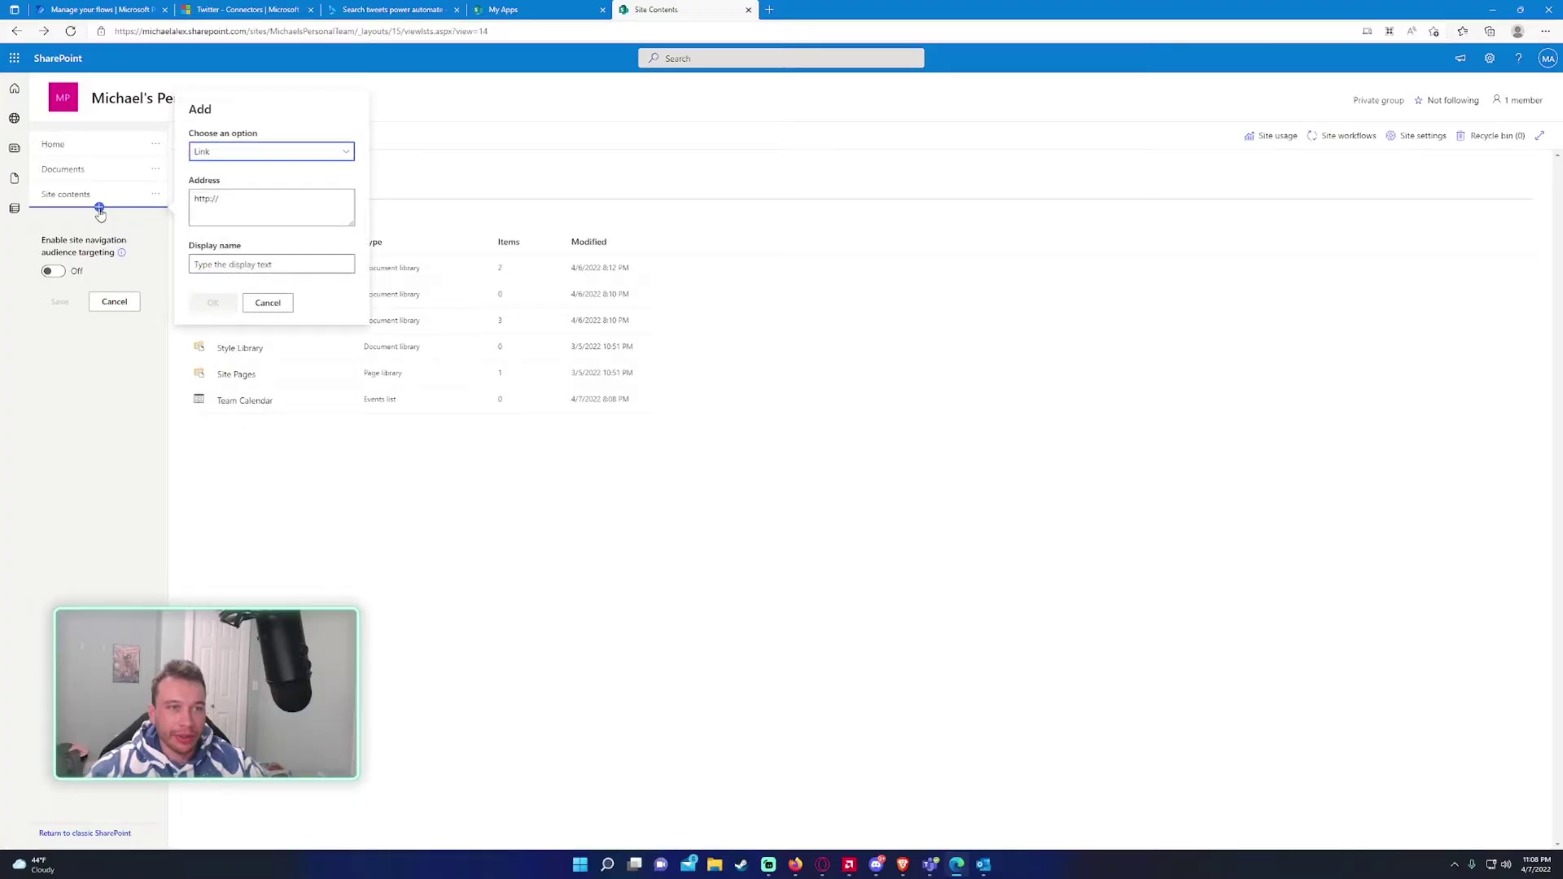
click(214, 156)
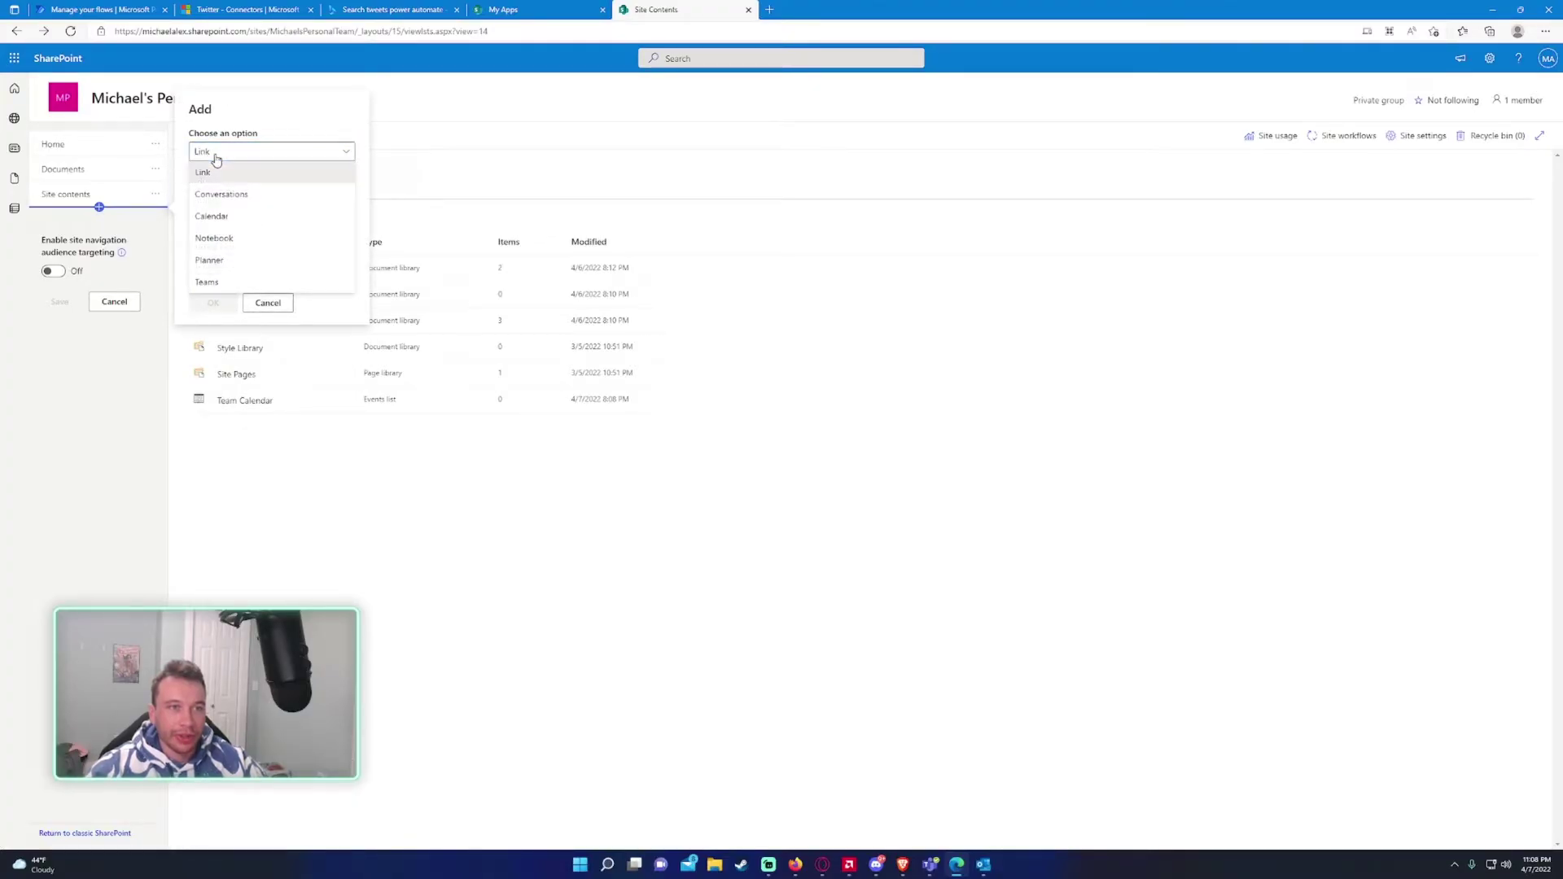
click(214, 171)
click(230, 198)
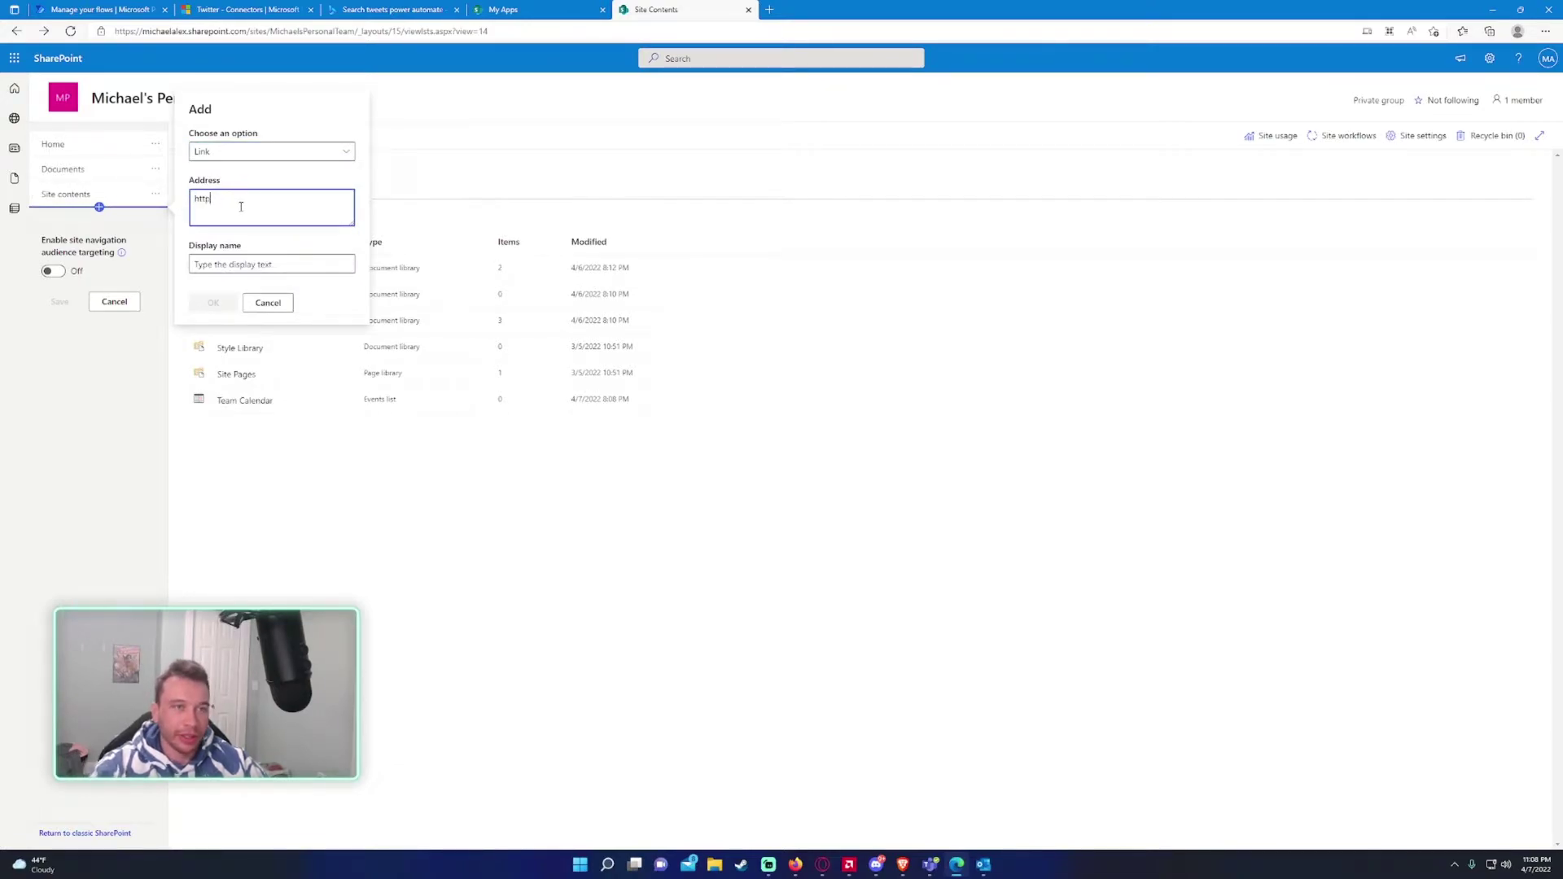
key(BackSpace)
key(BackSpace)
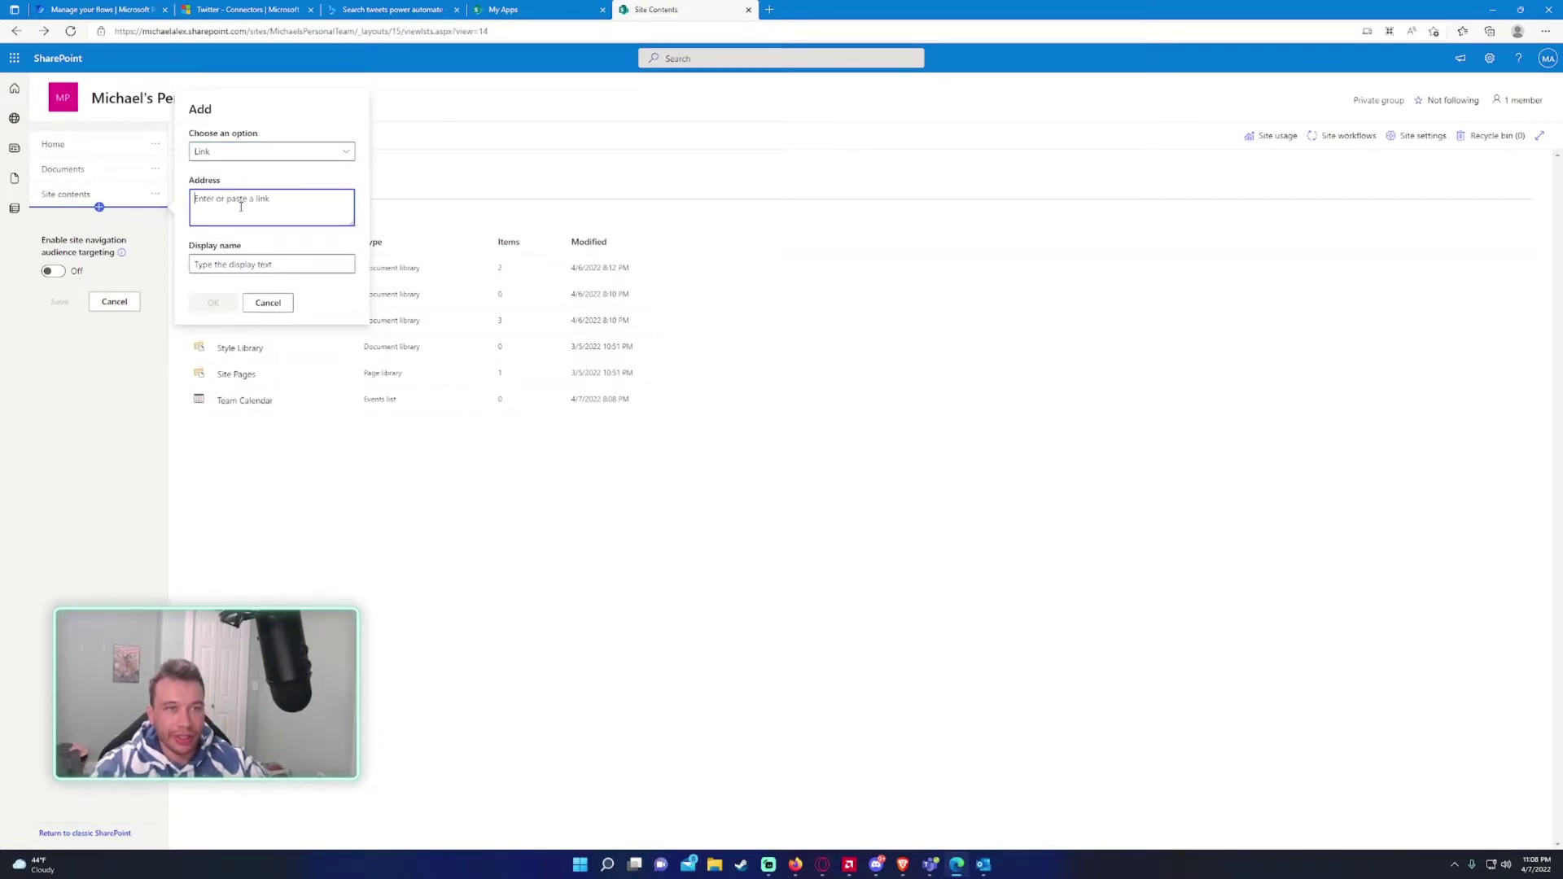
text(https://michaelalex.sharepoint.com/sites/MichaelsPersonalTeam/Lists/Team%20Calendar/calendar.aspx)
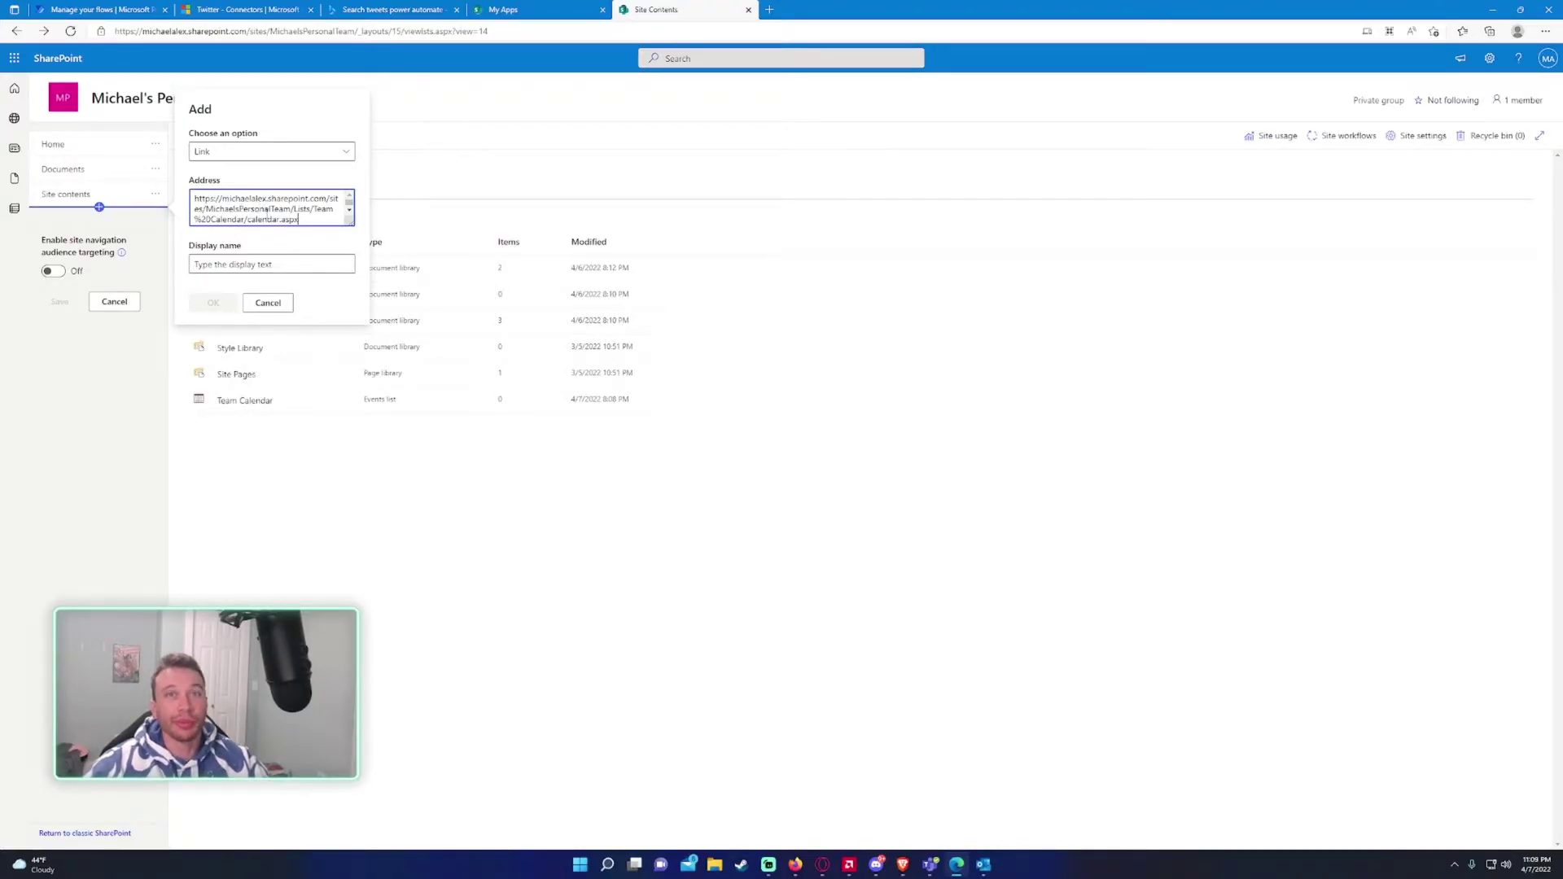
click(268, 265)
text(Team Calendar)
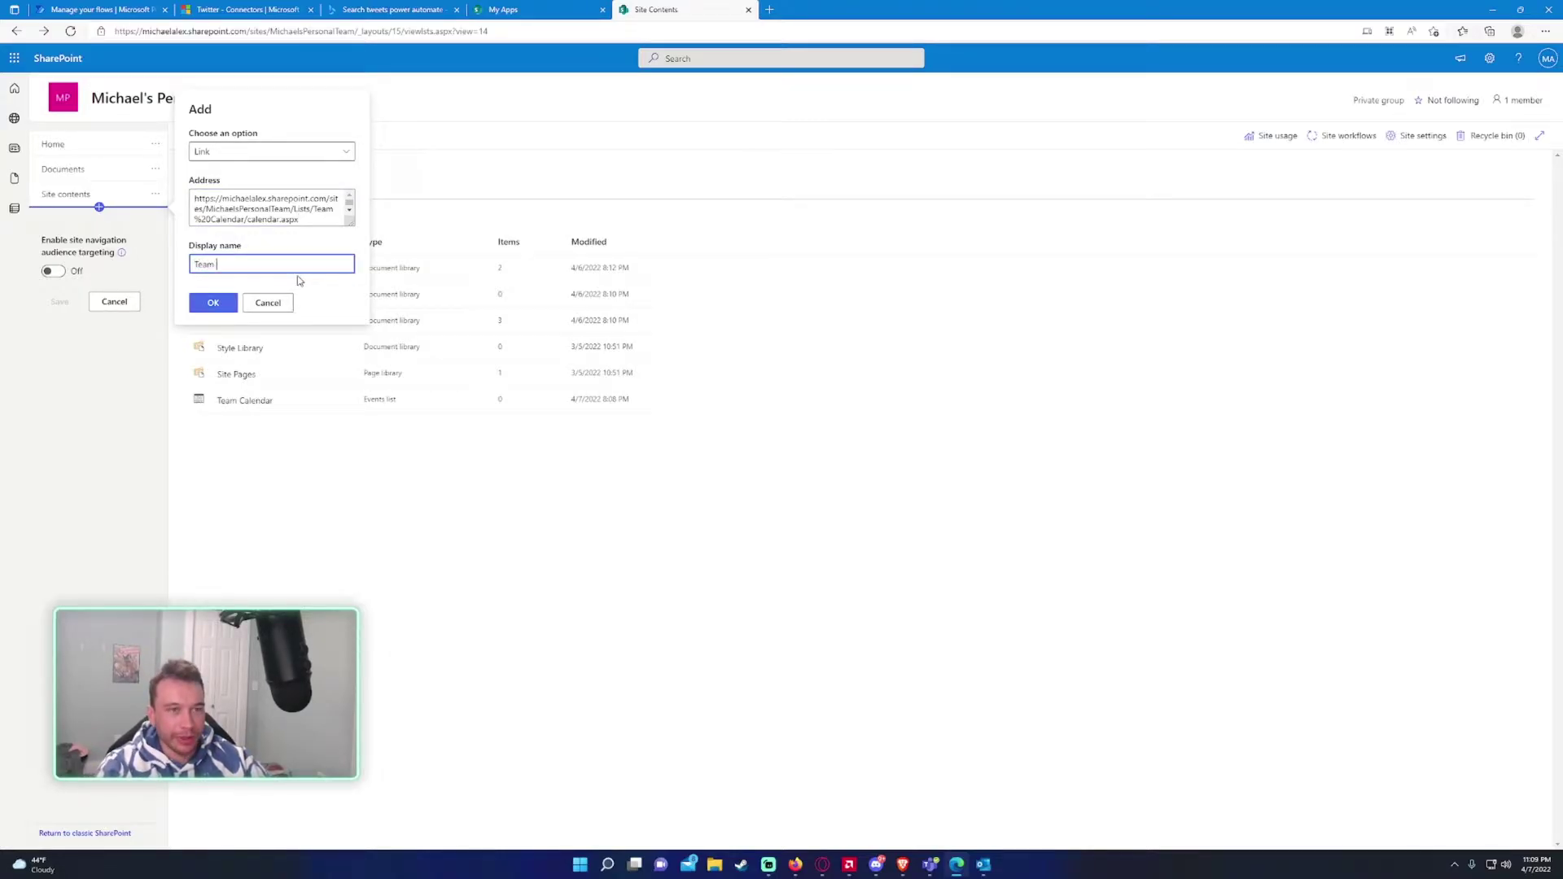
click(234, 301)
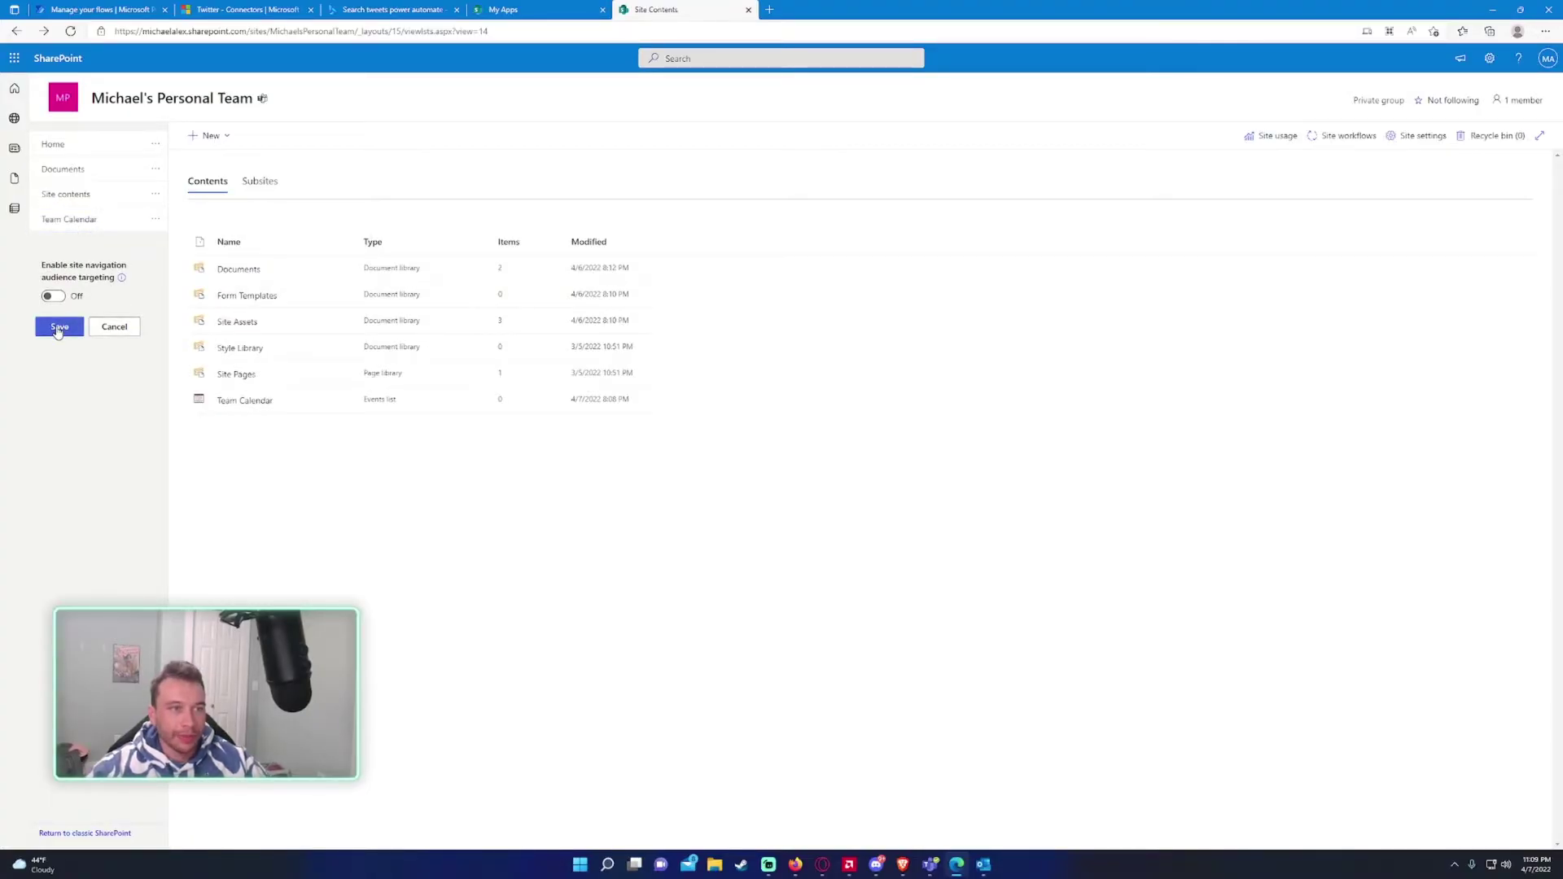
Save the navigation, open Team Calendar from its new link, and show the Events ribbon tools
click(56, 325)
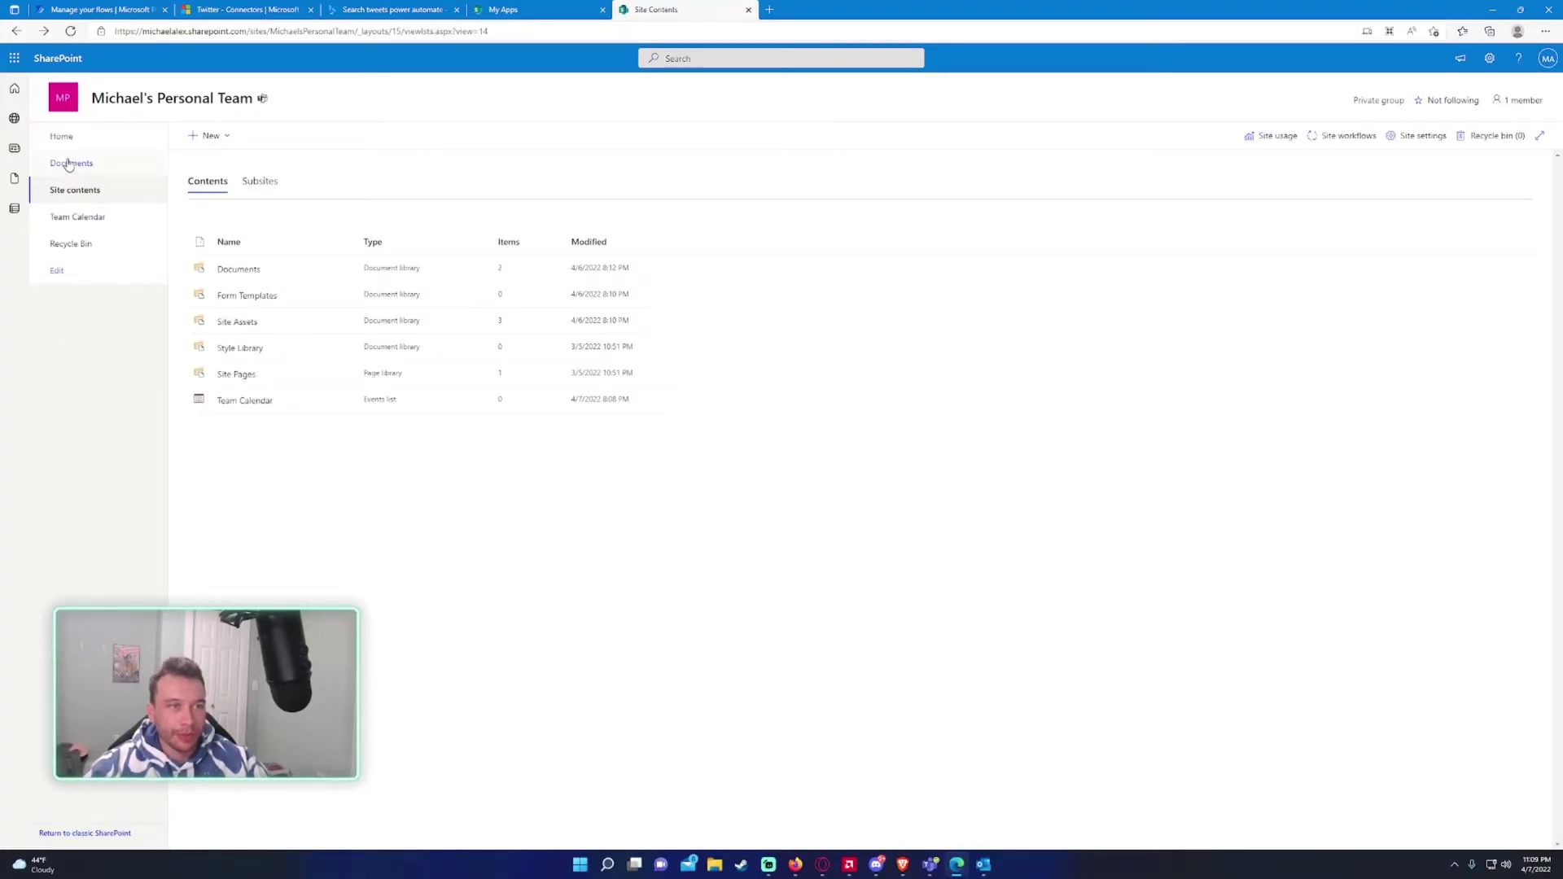
click(67, 114)
click(95, 217)
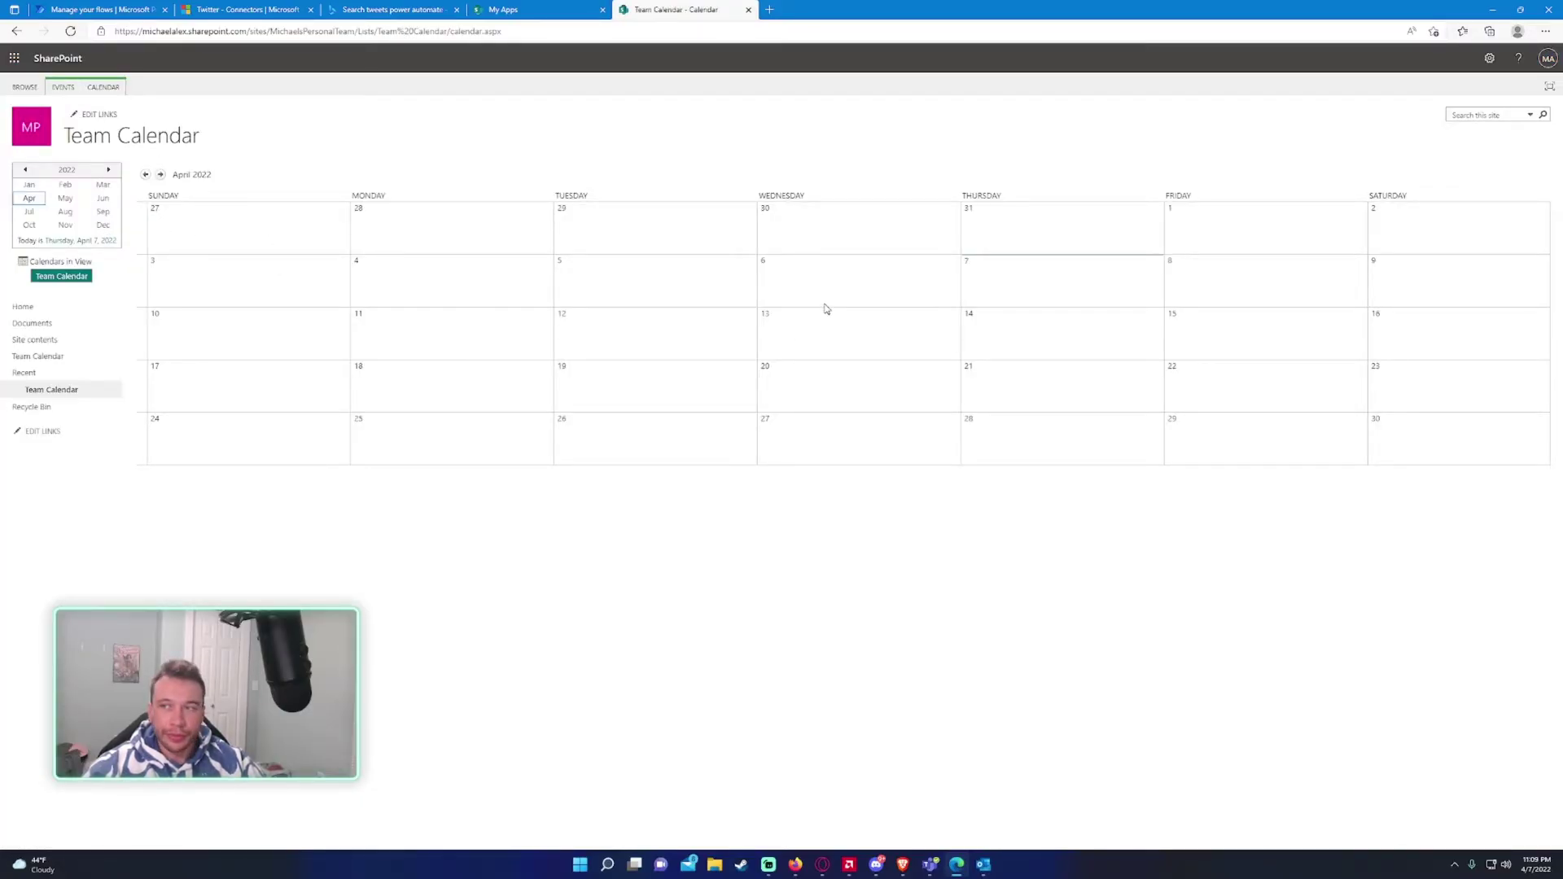
click(62, 88)
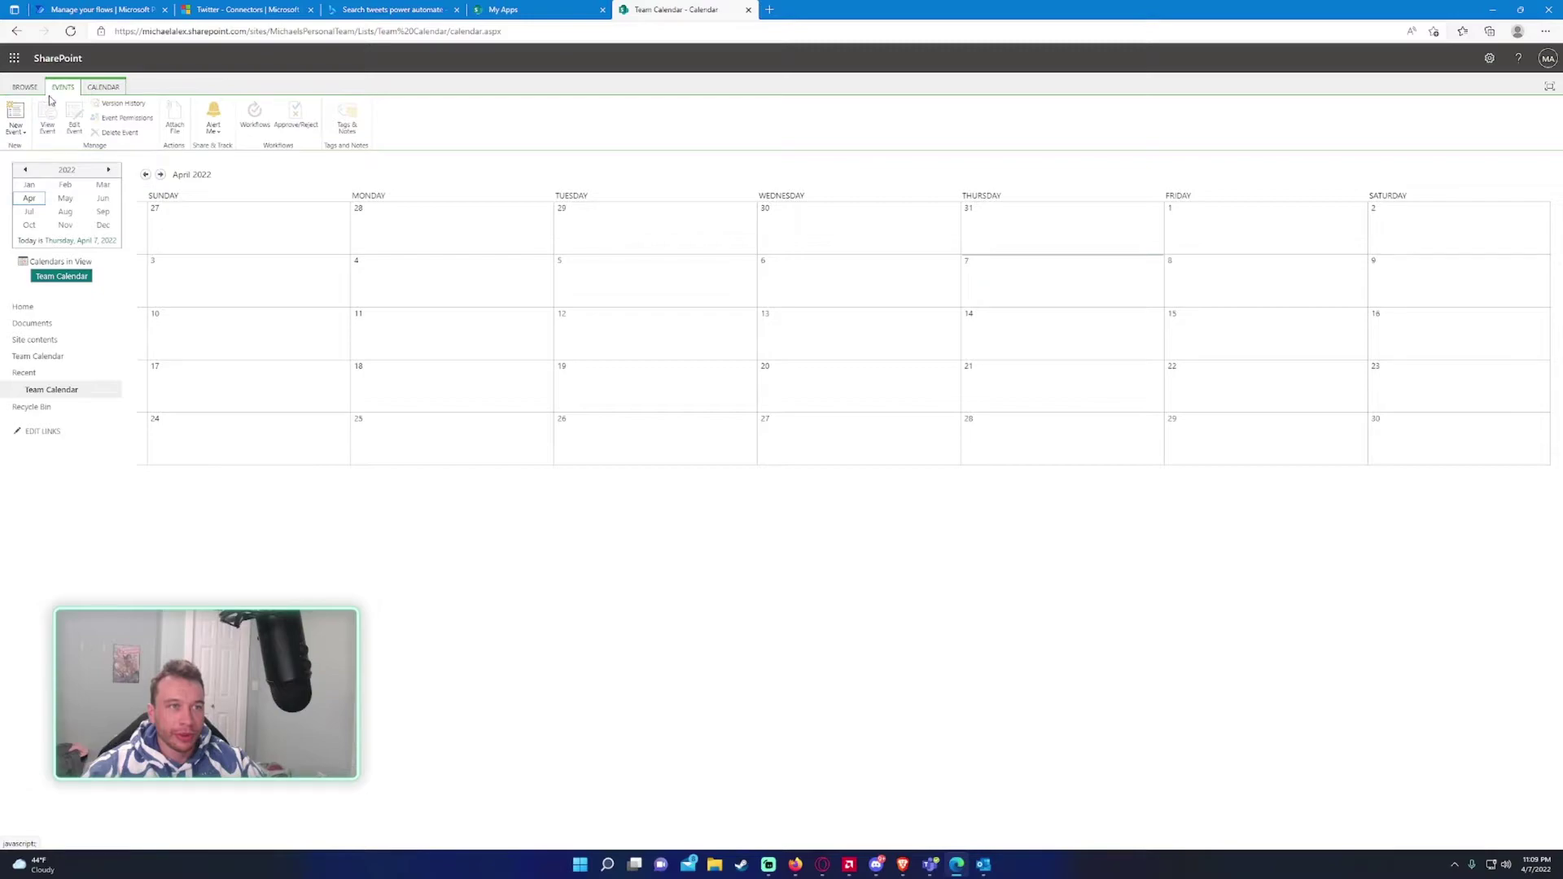
Create a 'Friday Funday' event on April 8, 2022 from 3 PM to 4 PM
click(16, 114)
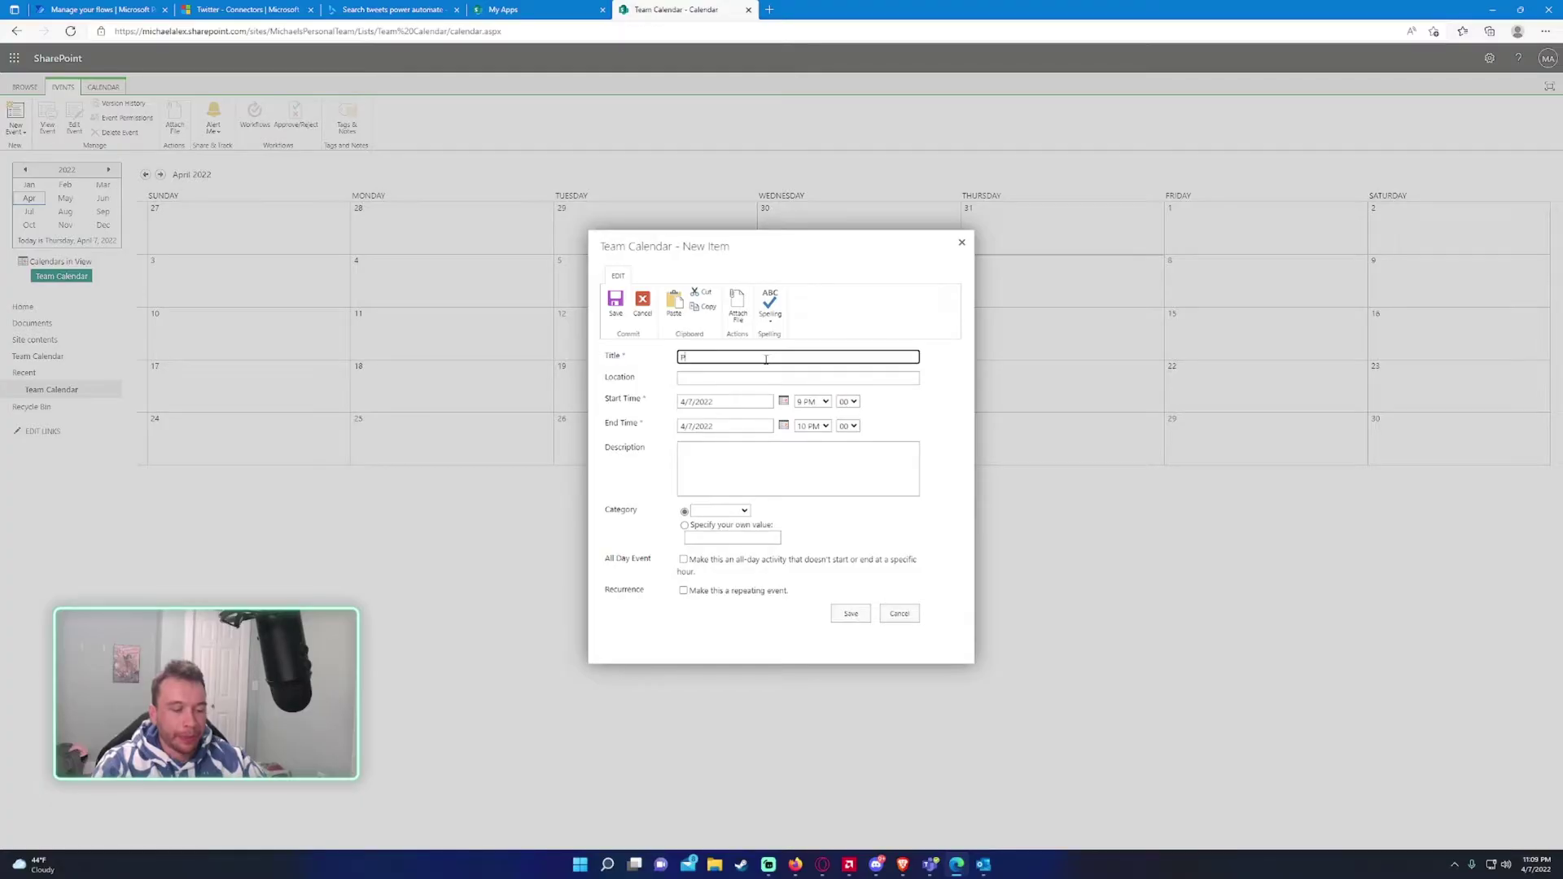
text(Friday Funday)
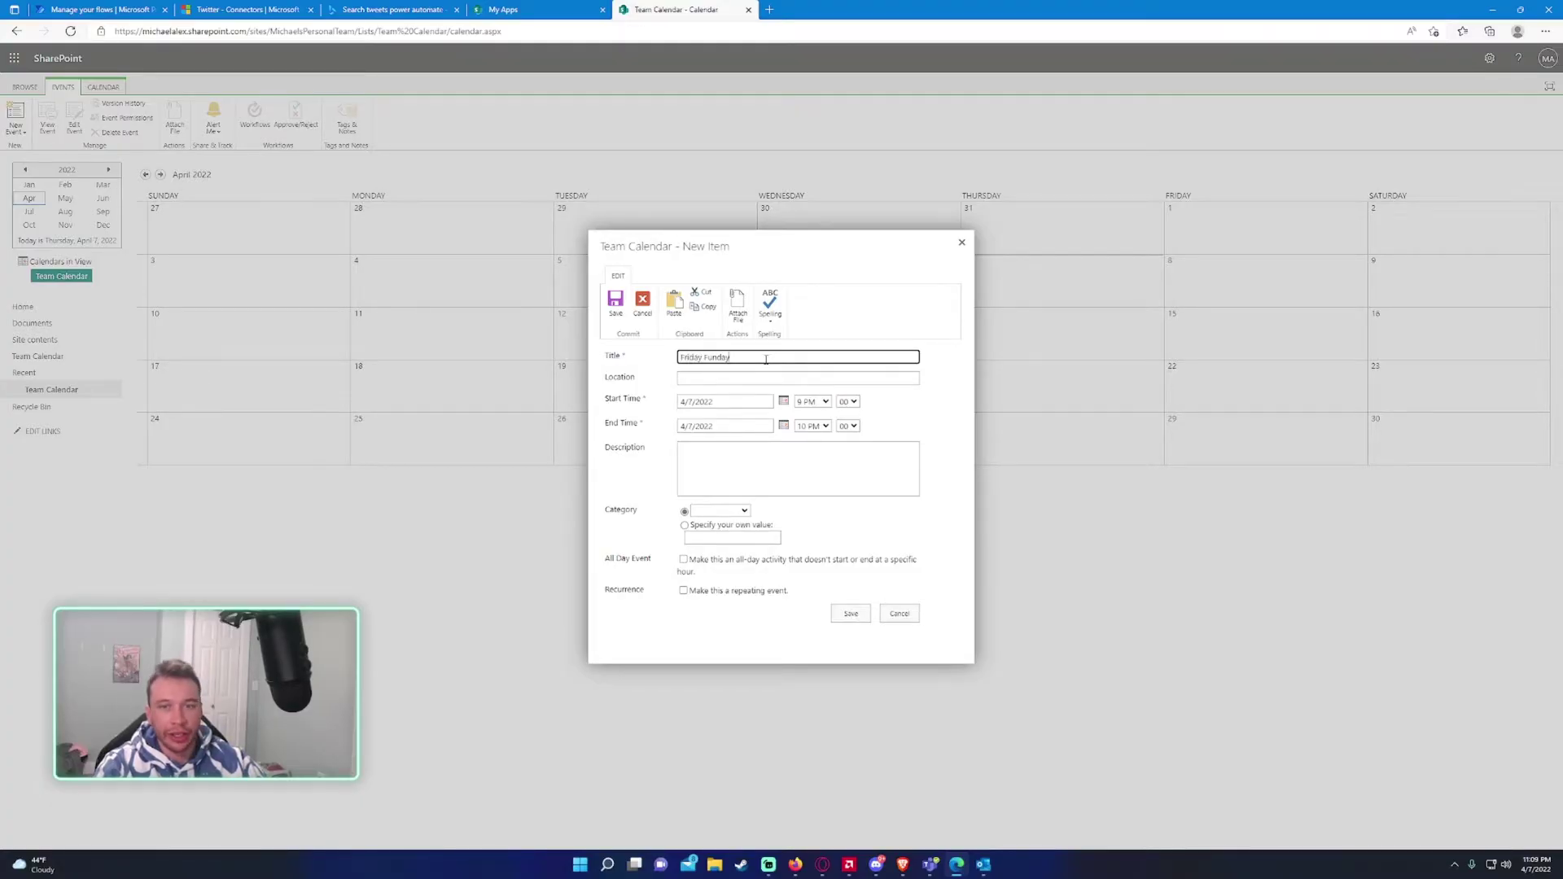
click(784, 400)
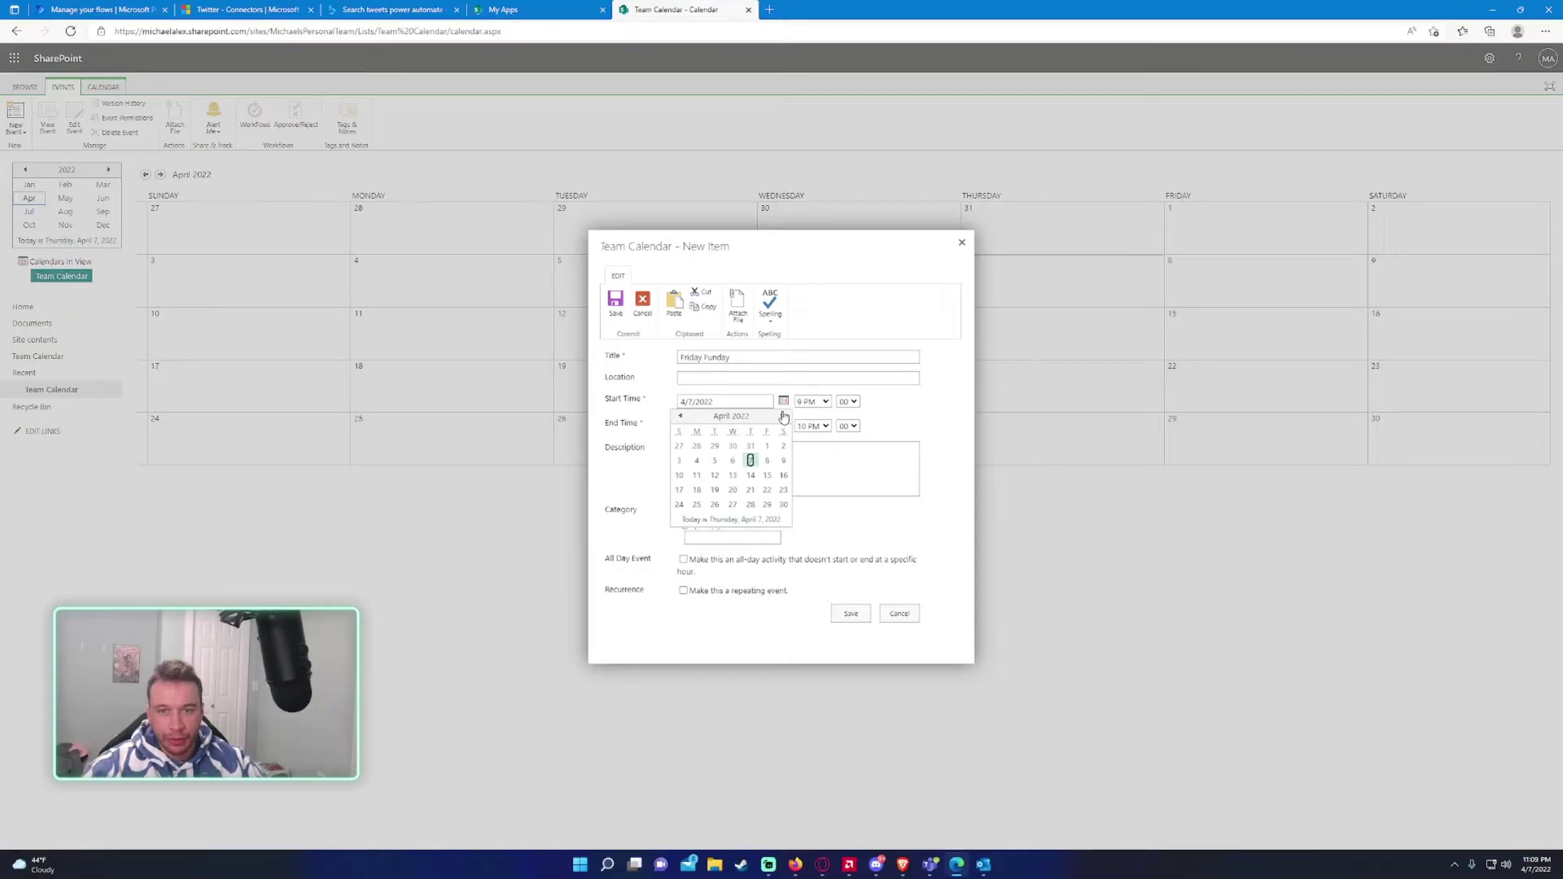
click(768, 461)
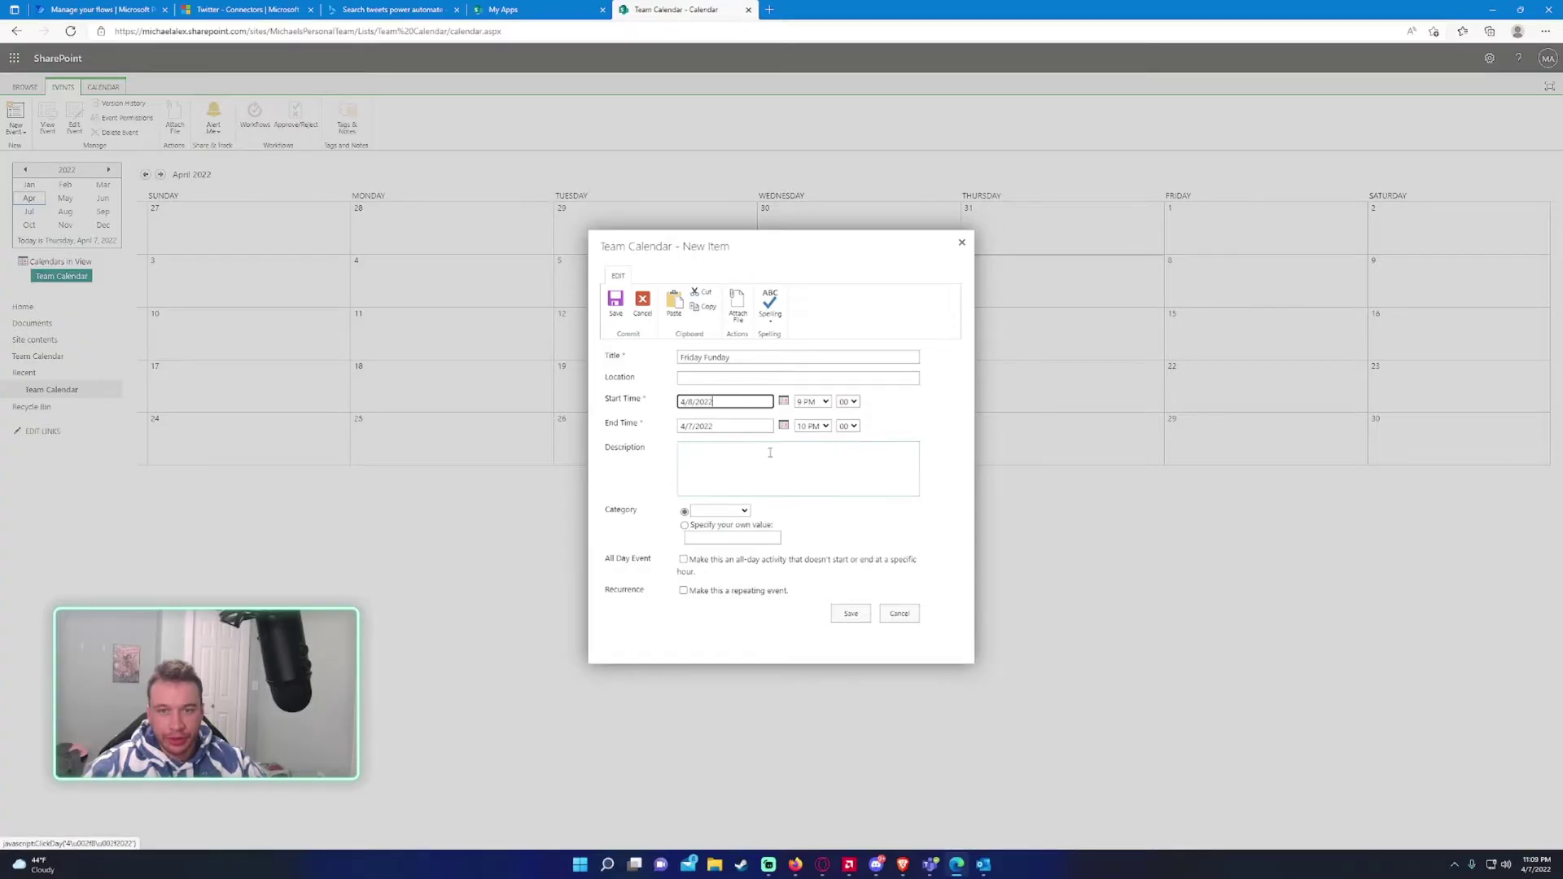
click(819, 407)
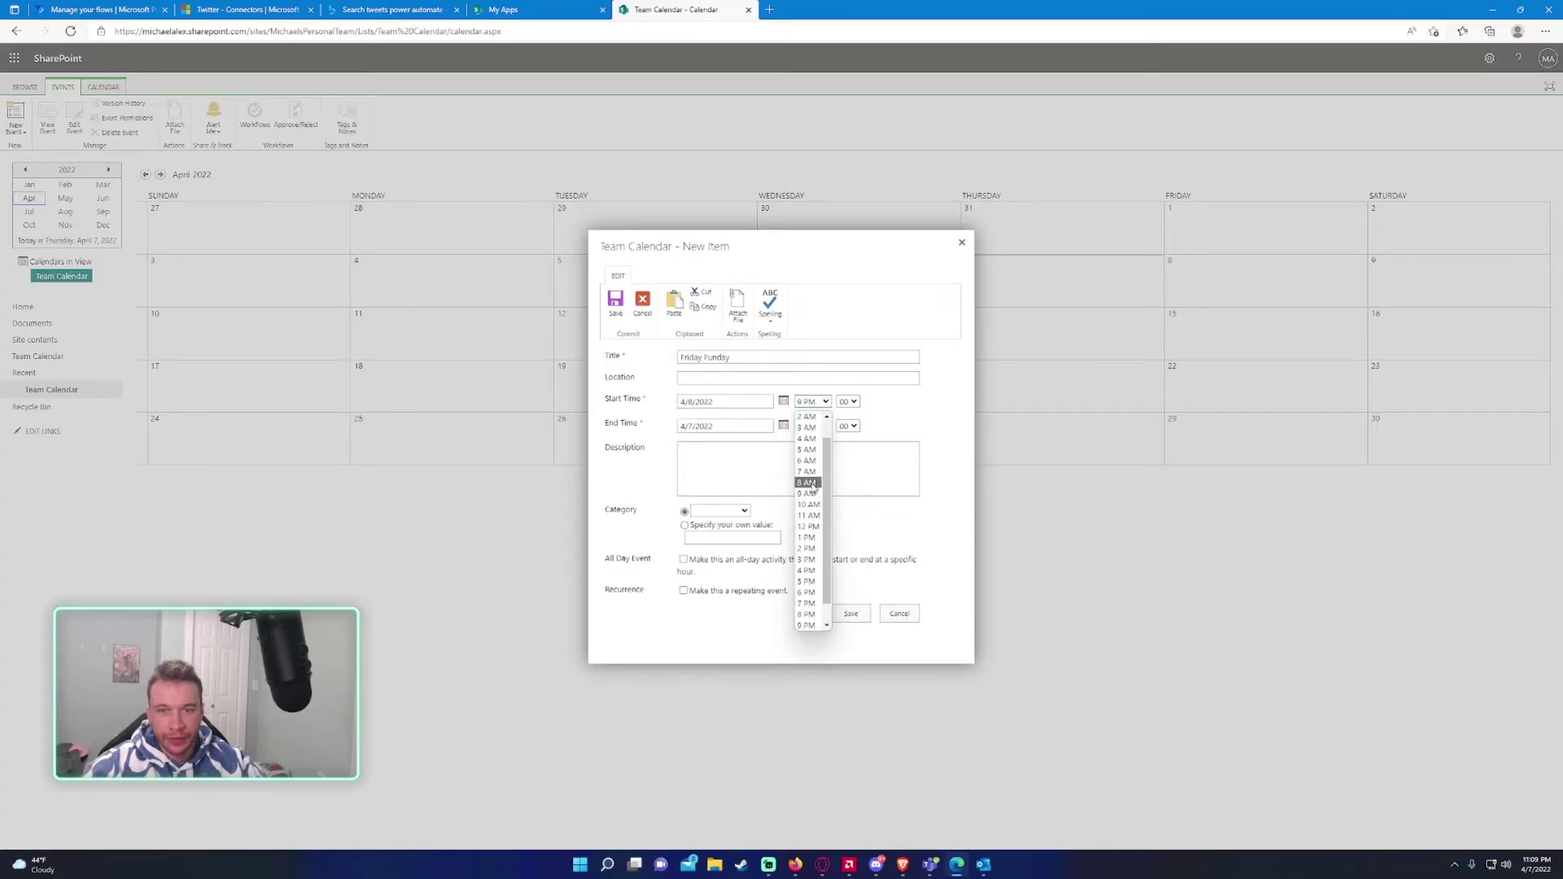
click(815, 568)
click(813, 426)
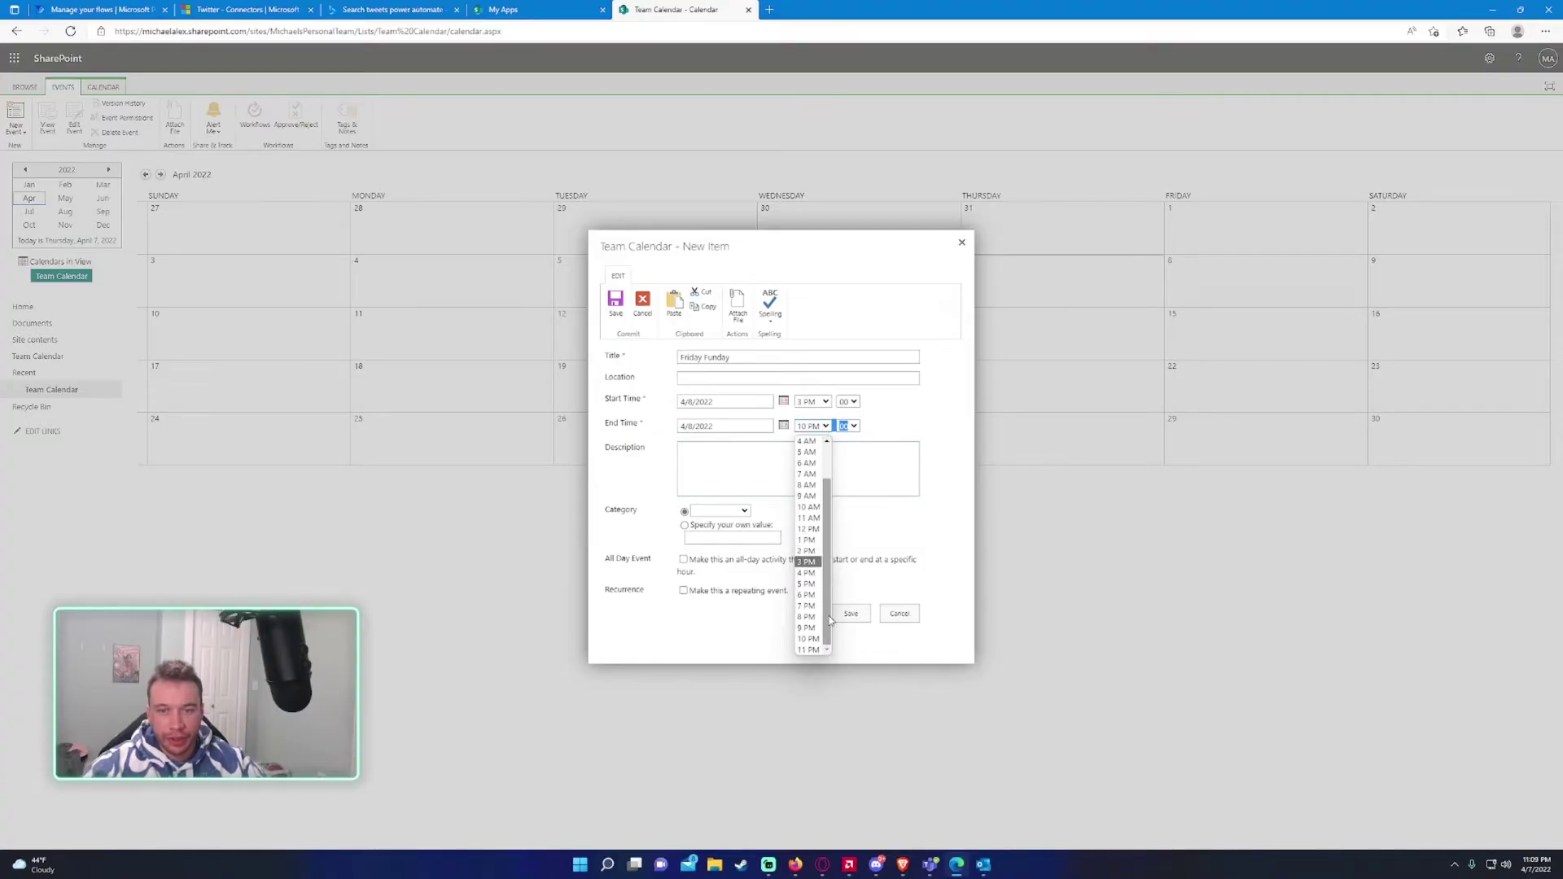
click(811, 573)
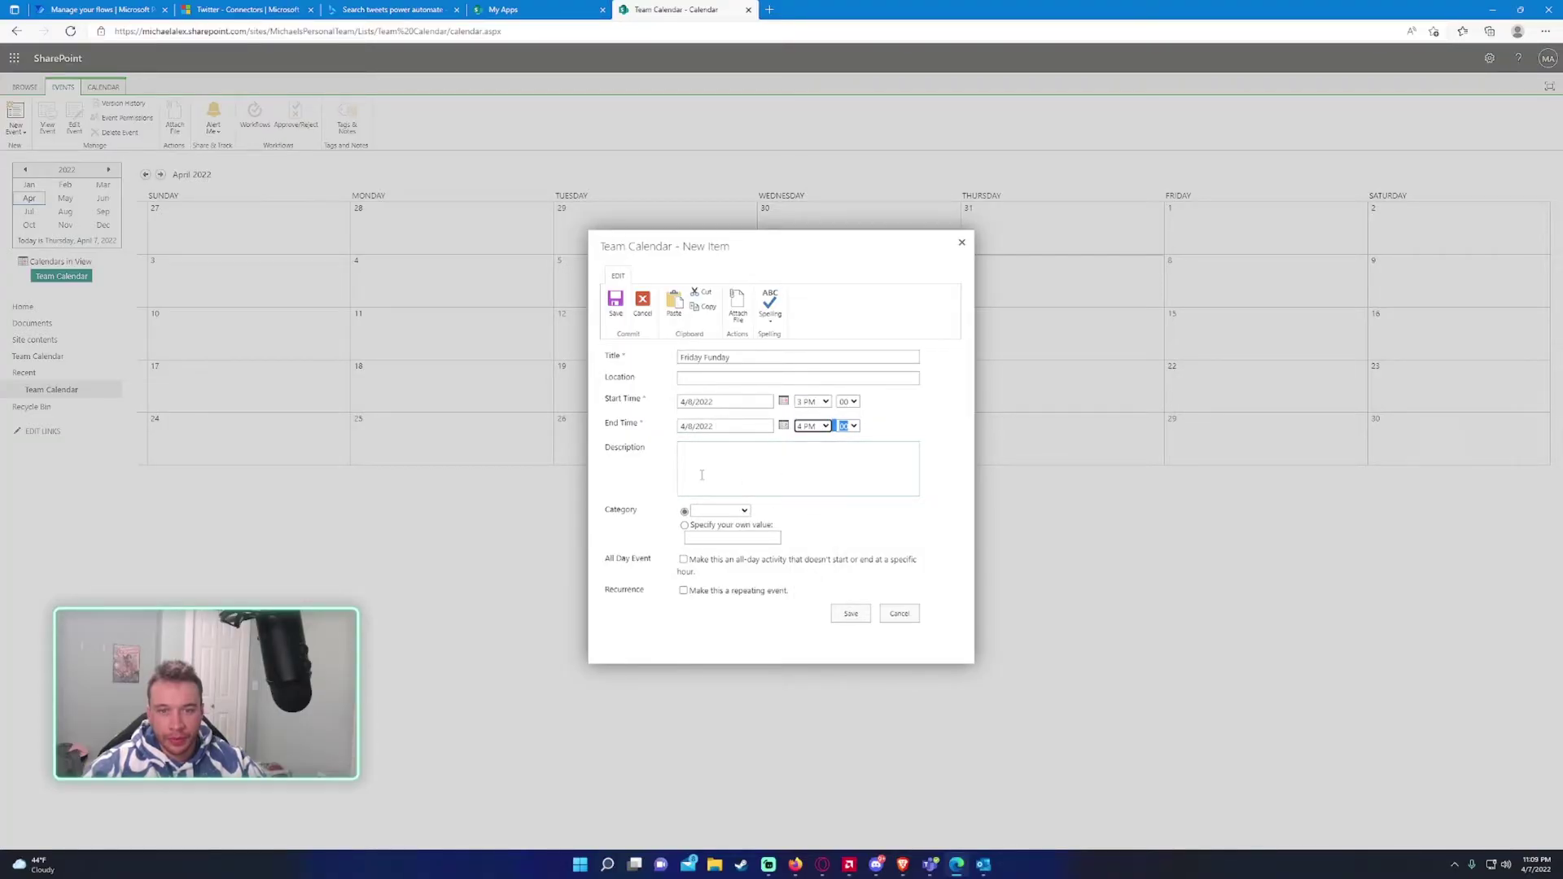
Describe the event as 'Party in the break room', set category Get-together, and save it
click(731, 474)
text(Party )
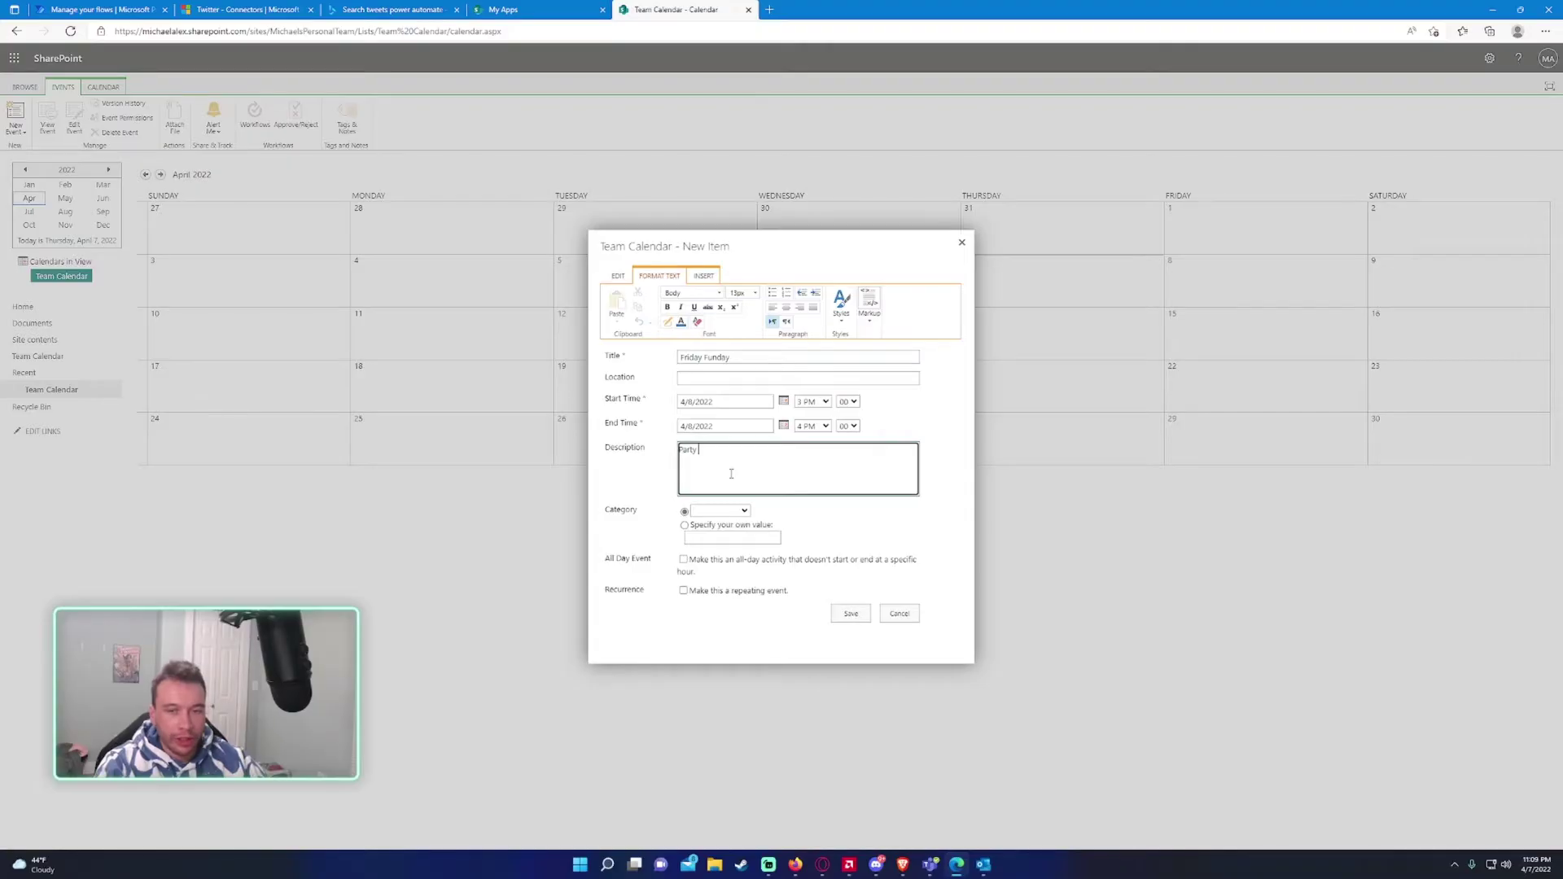
text(in the break ro)
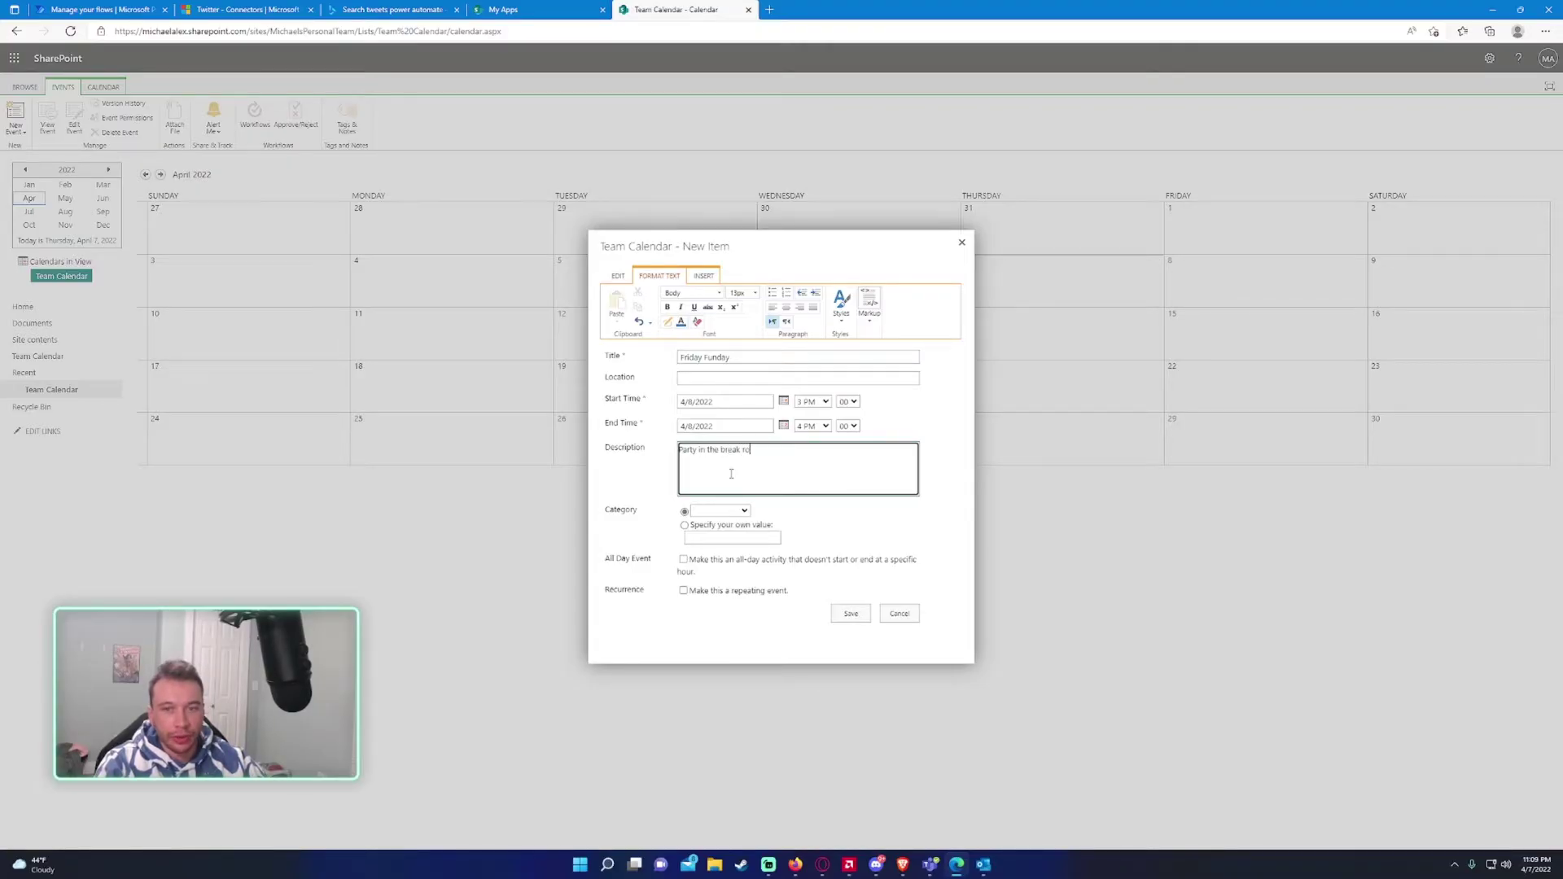
text(om)
click(721, 510)
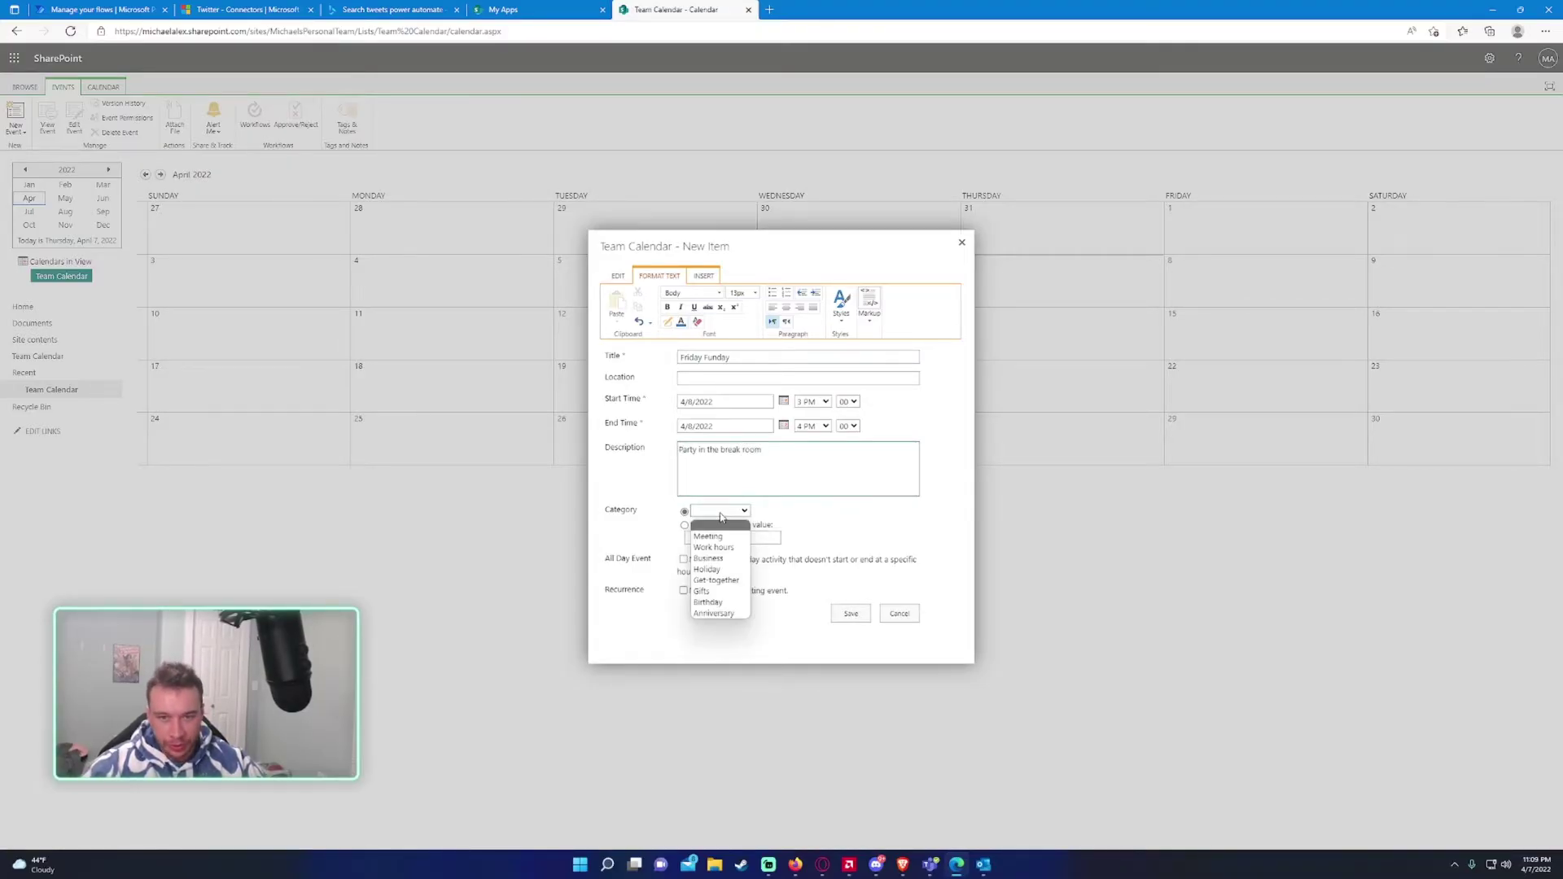
click(717, 580)
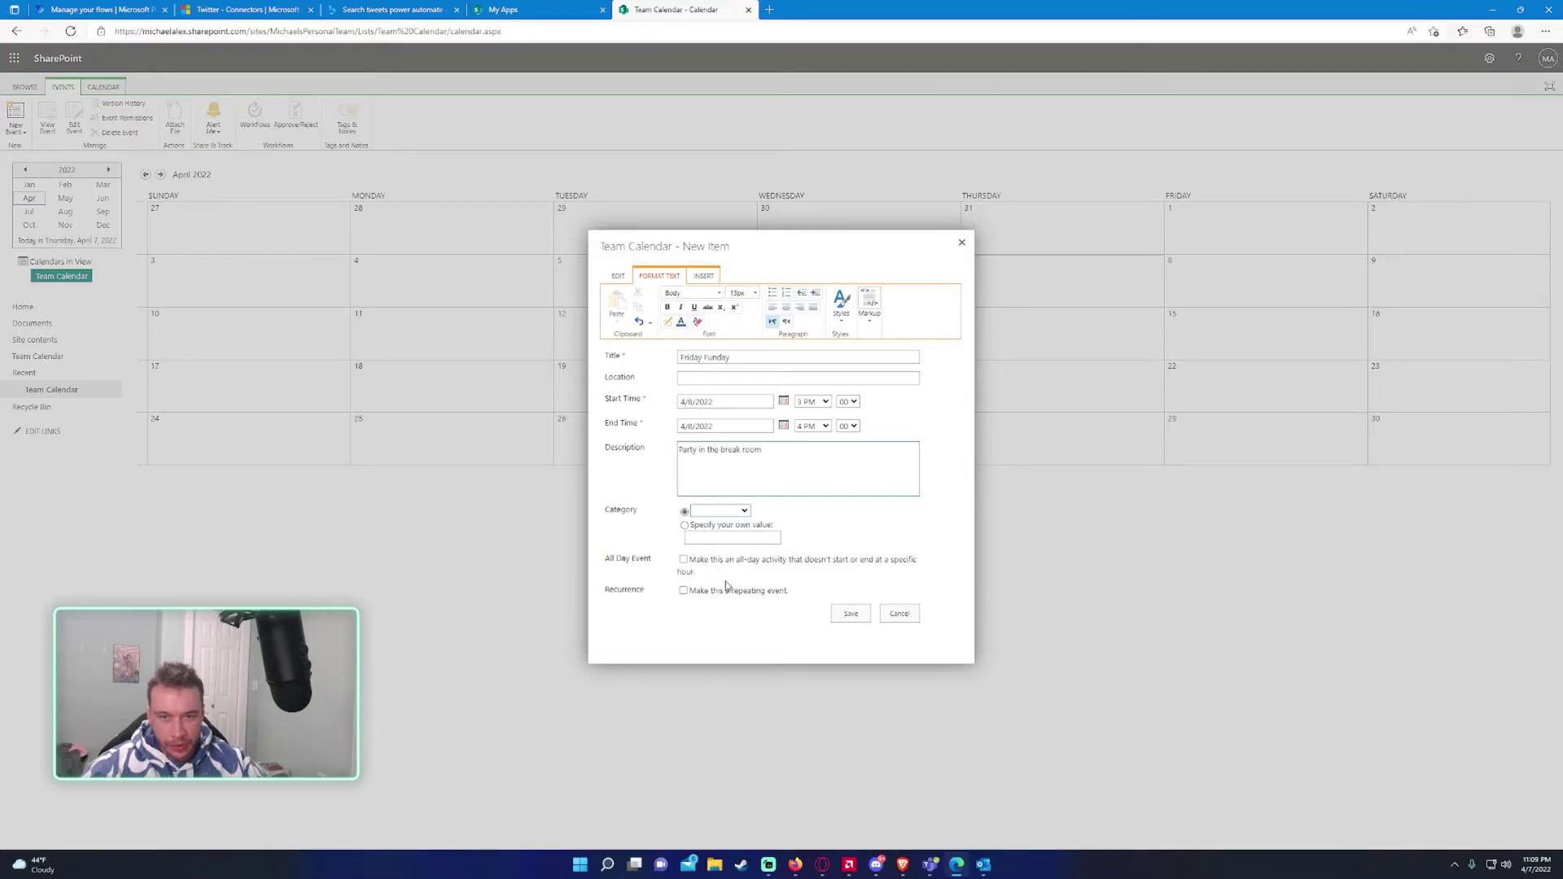
click(829, 515)
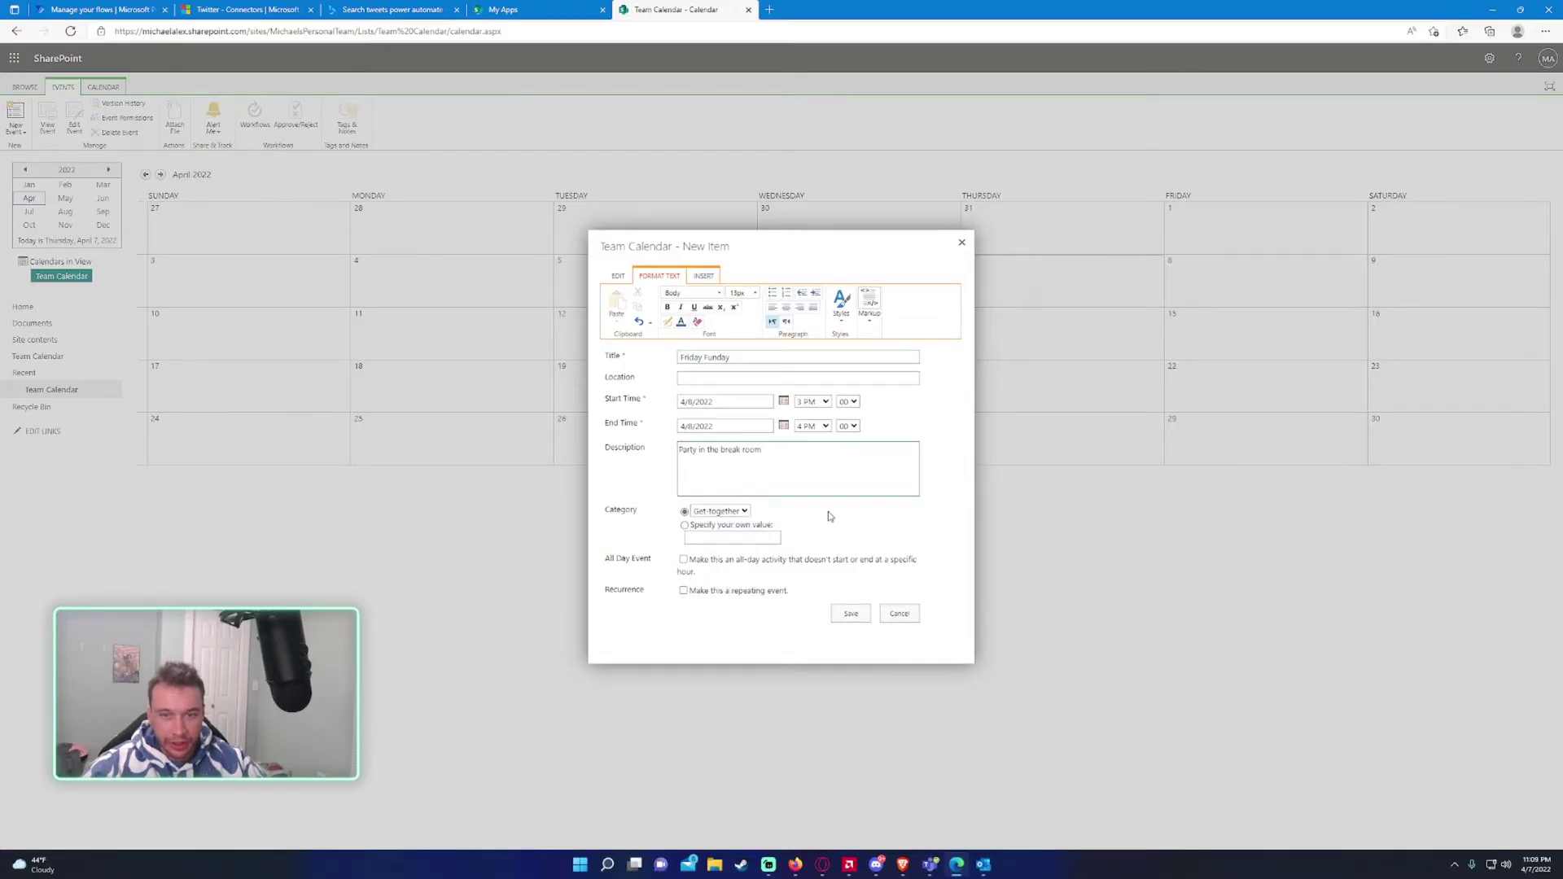
click(847, 615)
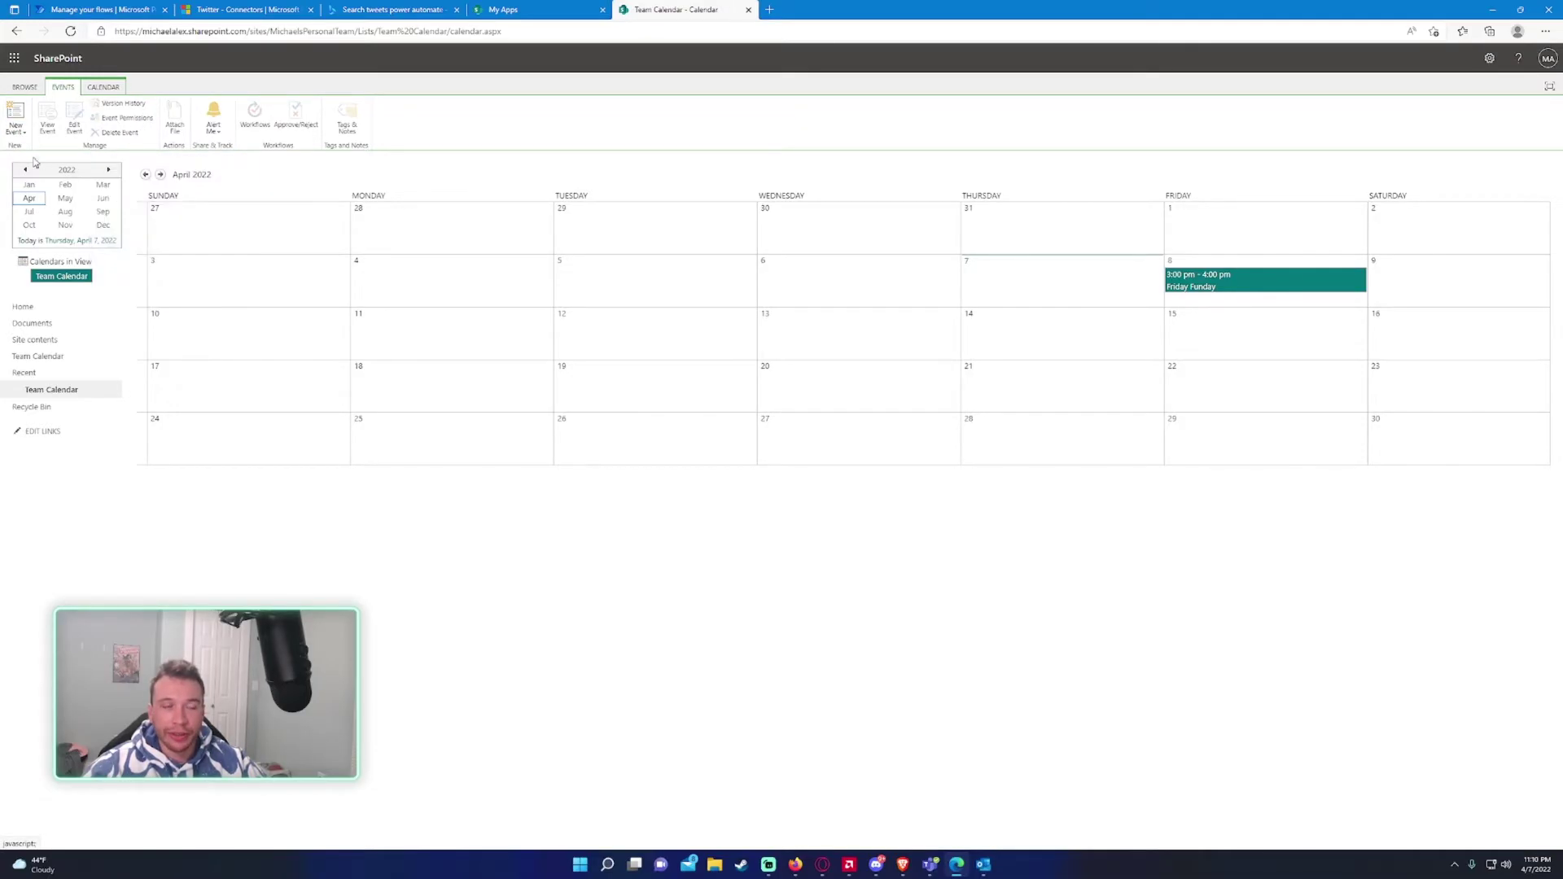
Switch between the Events and Calendar ribbon tabs to show the calendar-level commands
click(96, 87)
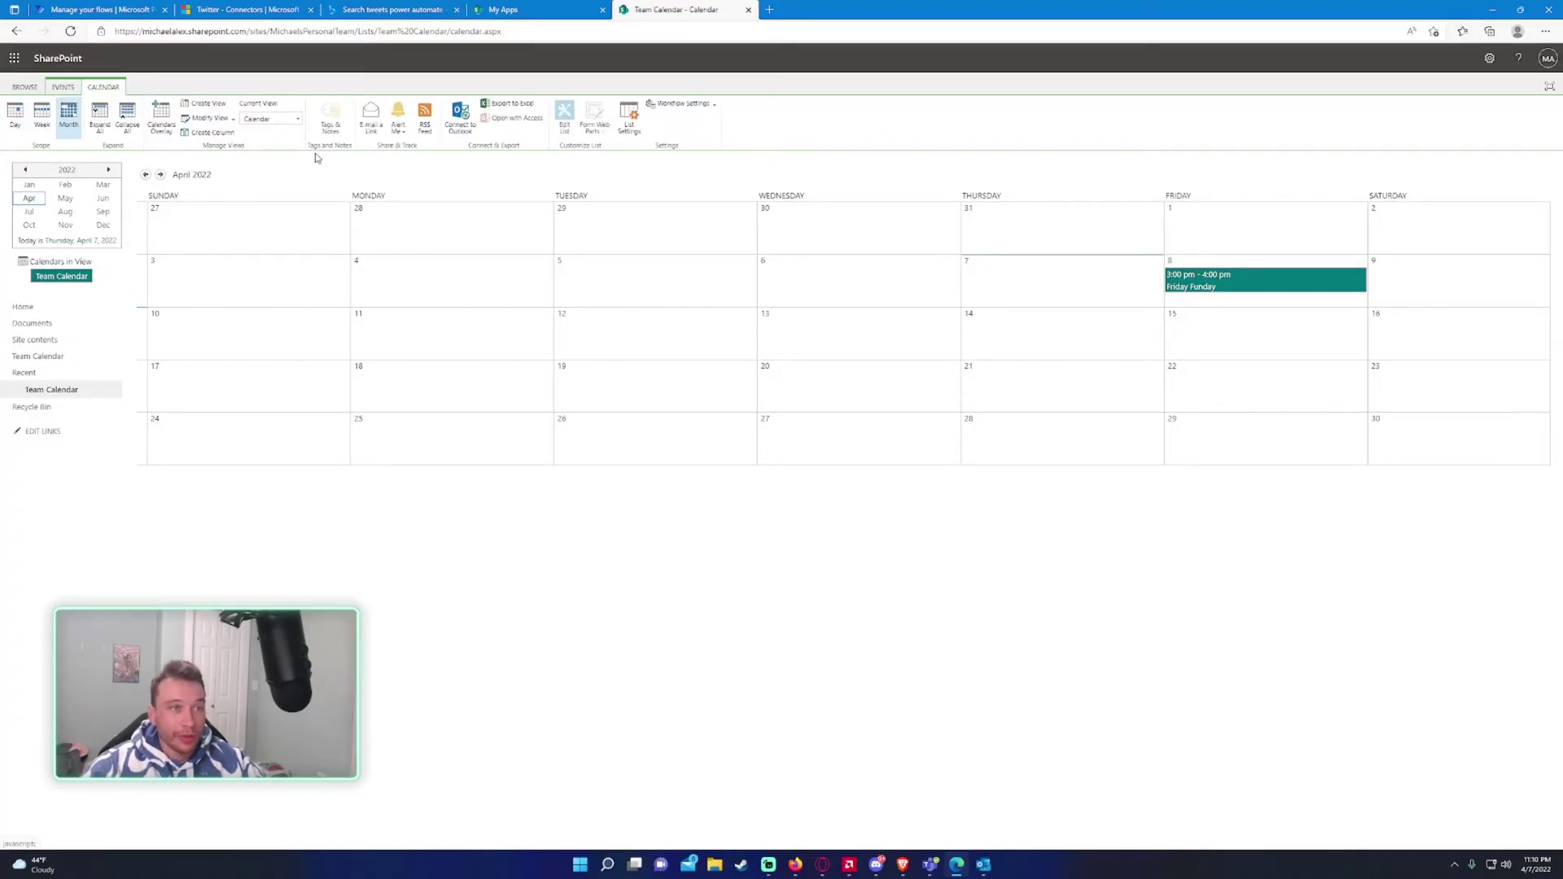
click(62, 87)
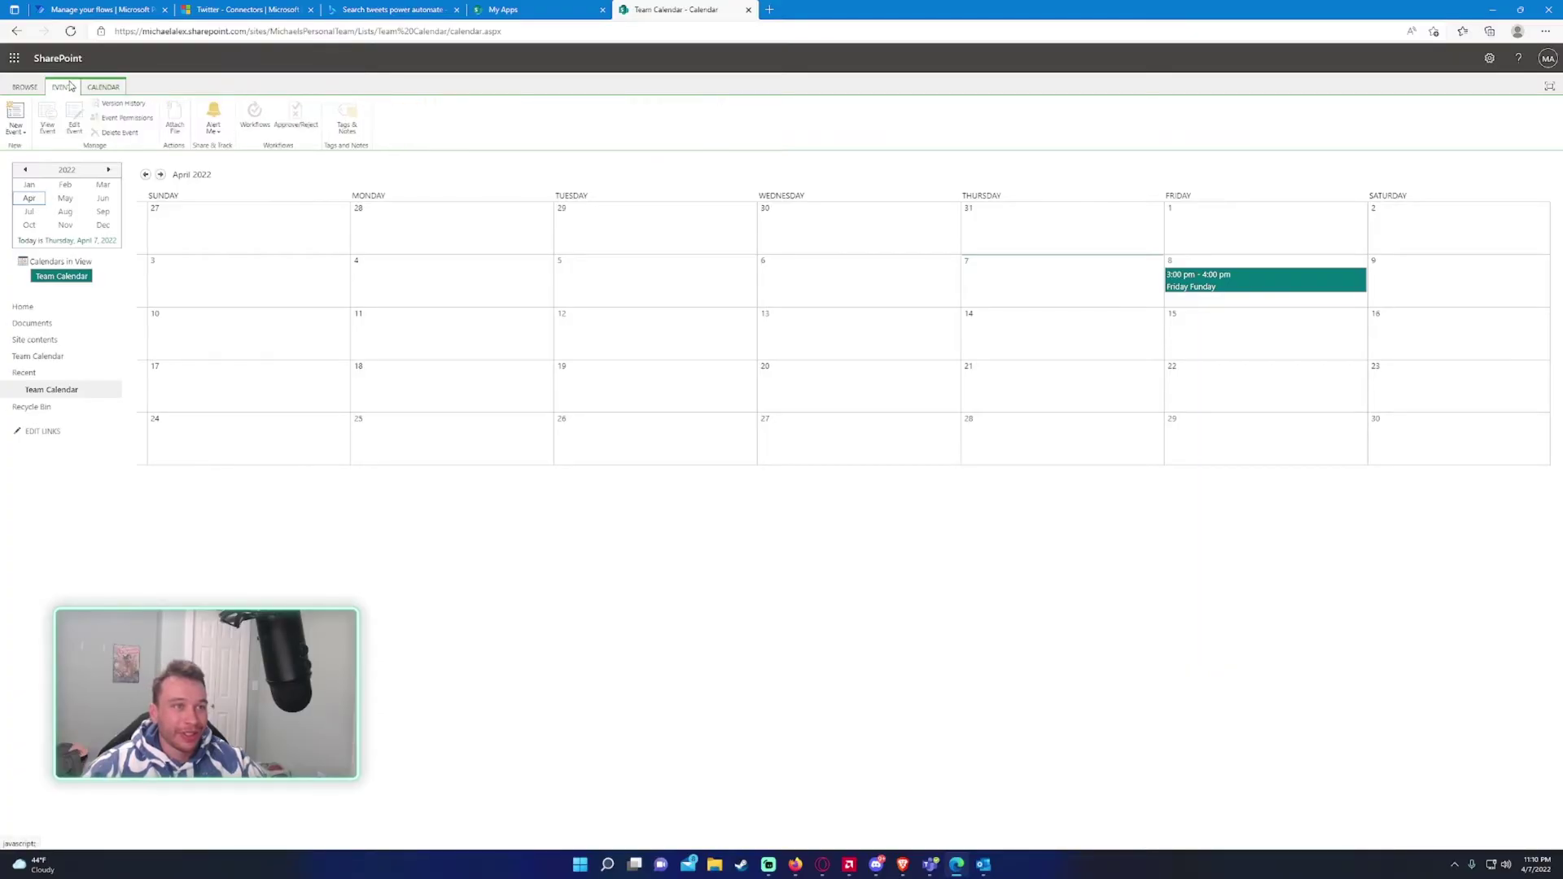
click(96, 87)
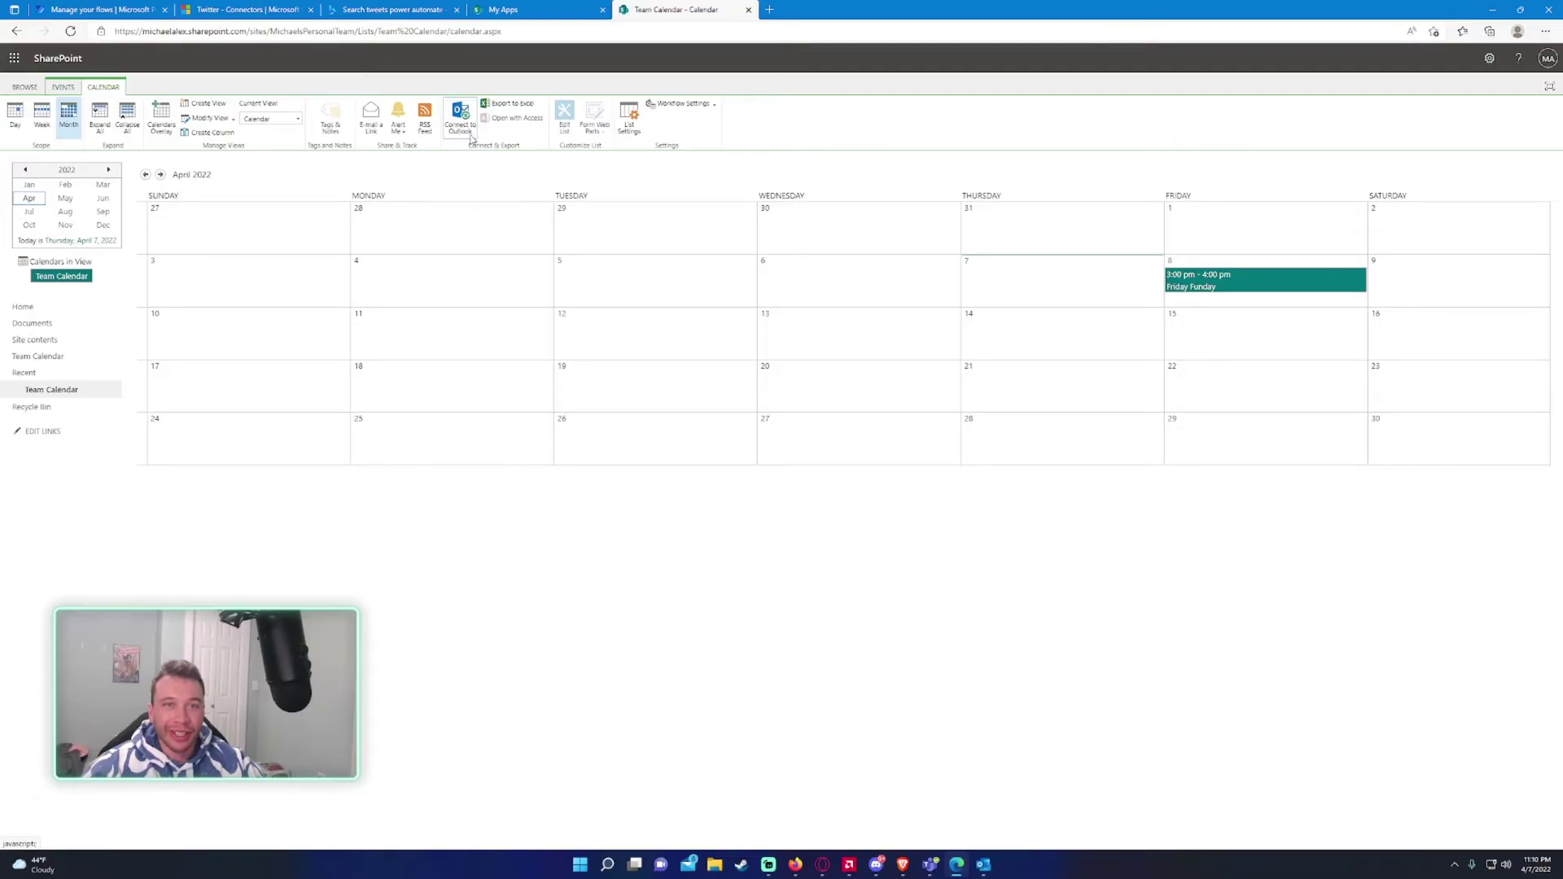
Connect Team Calendar to Outlook, compare it against the personal calendar, then minimise Outlook
click(461, 121)
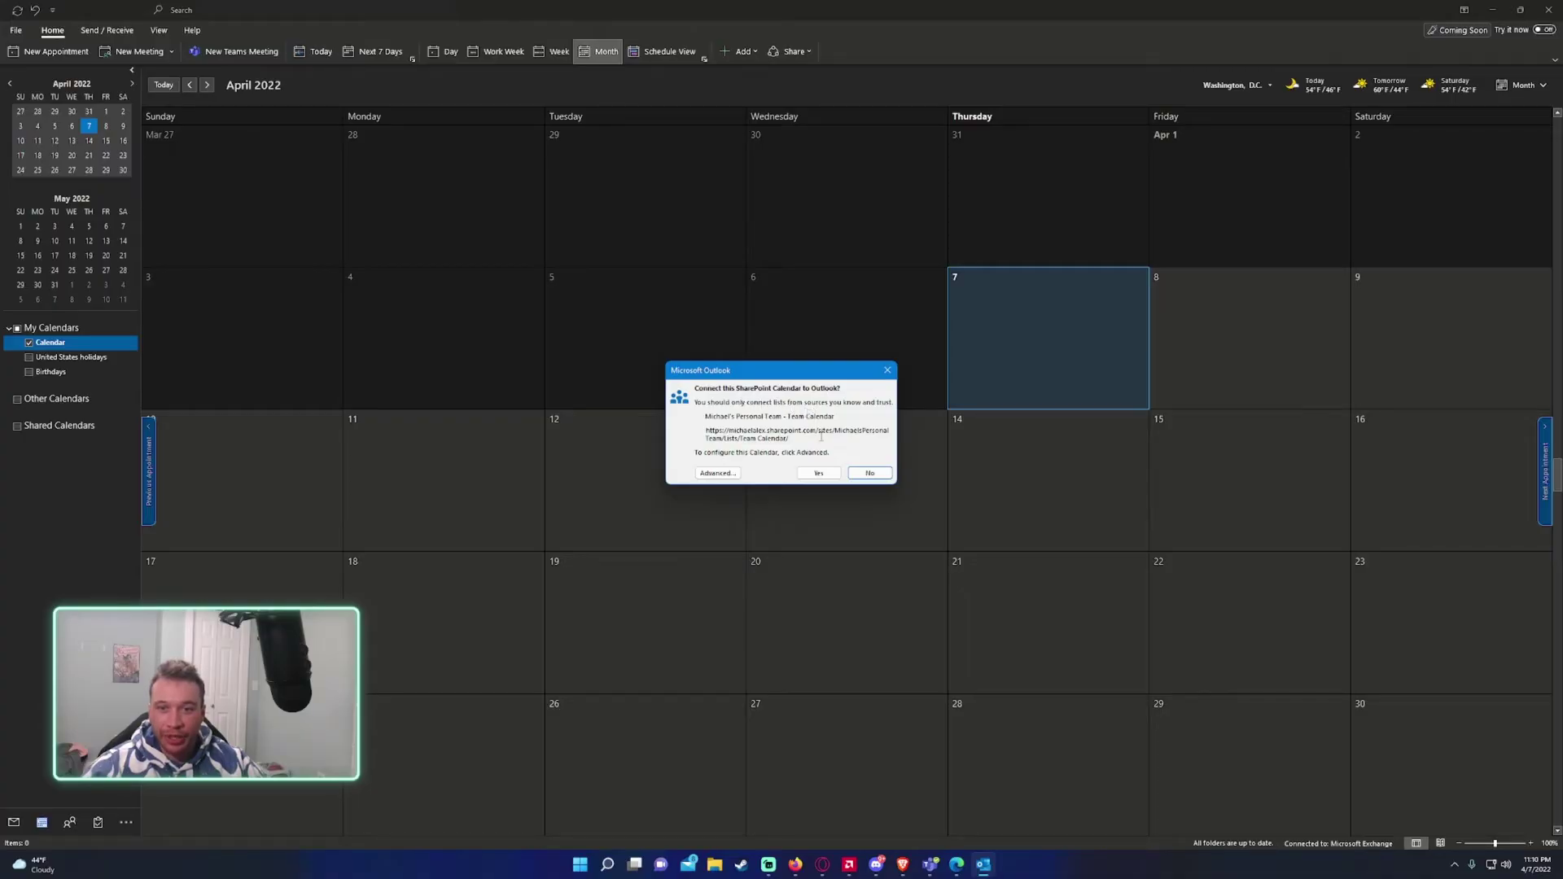
click(819, 472)
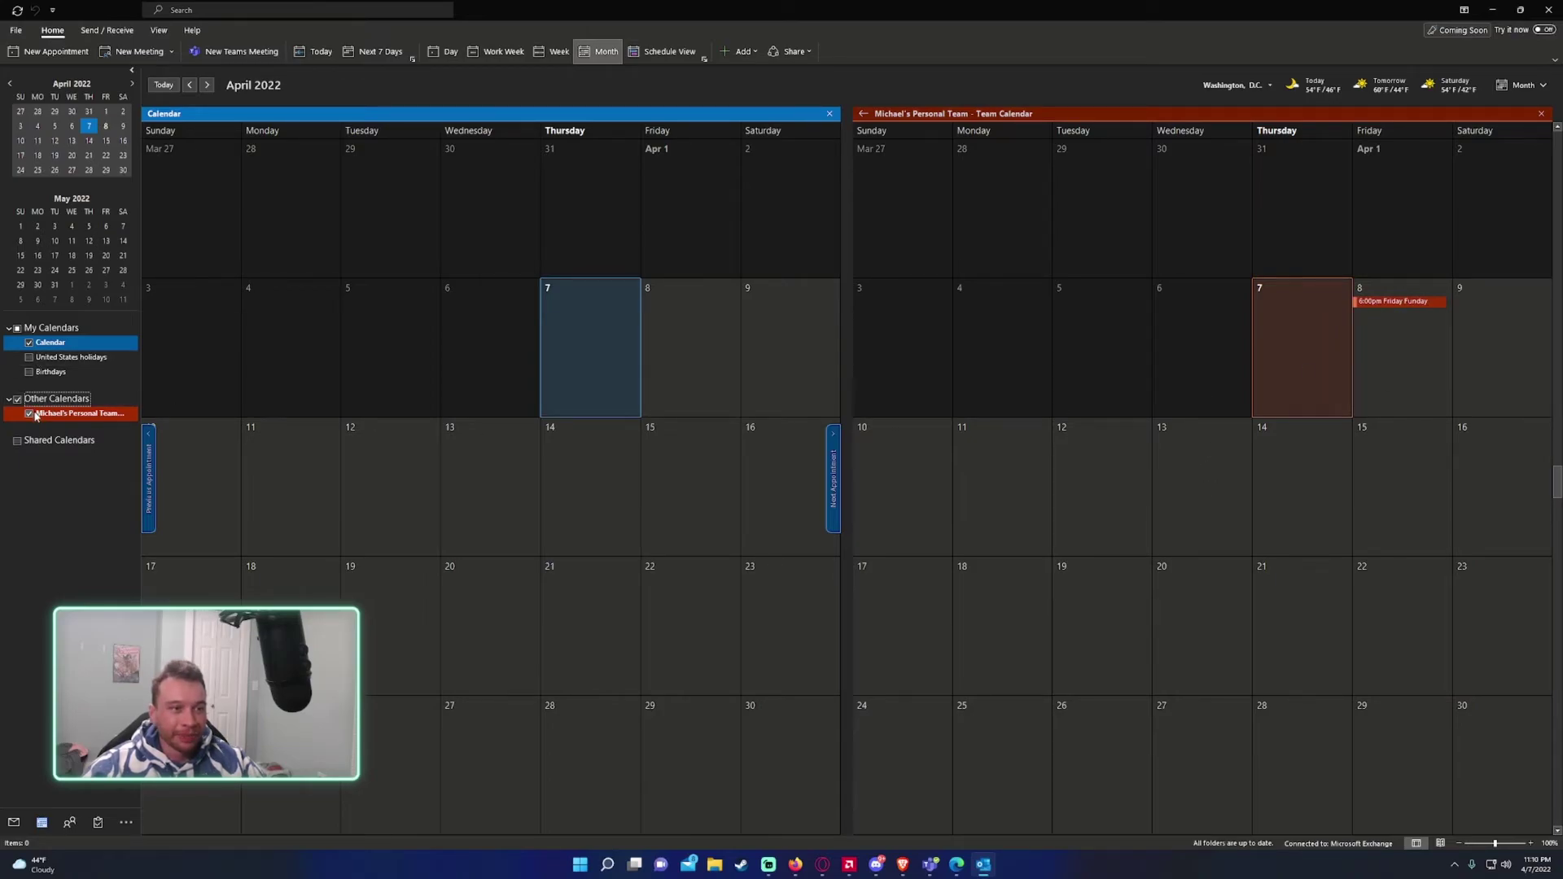
click(30, 344)
mouse_move(1216, 302)
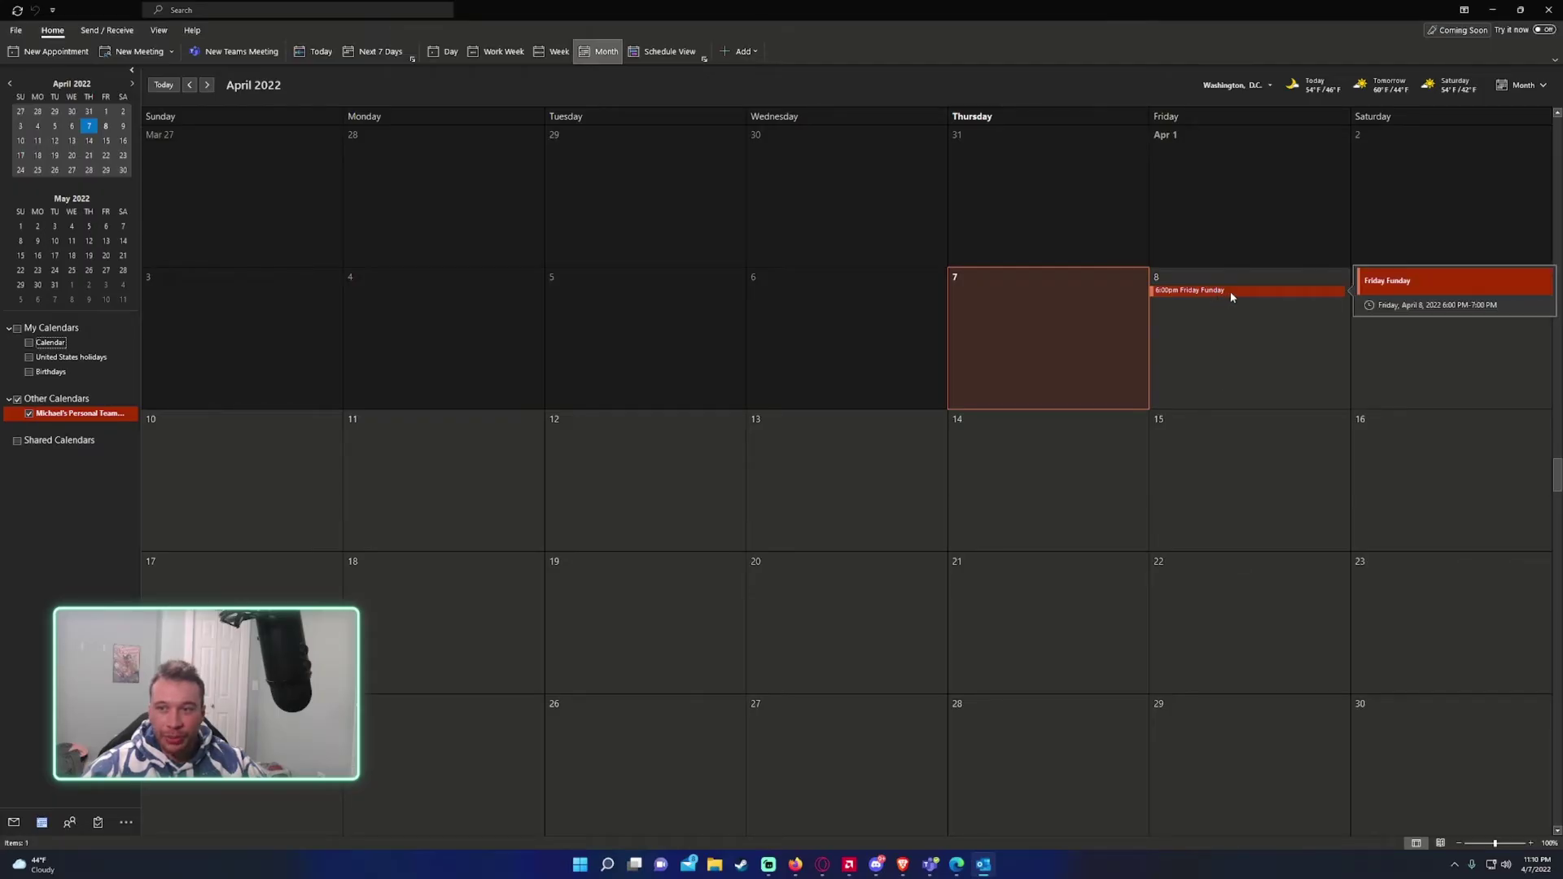
click(30, 343)
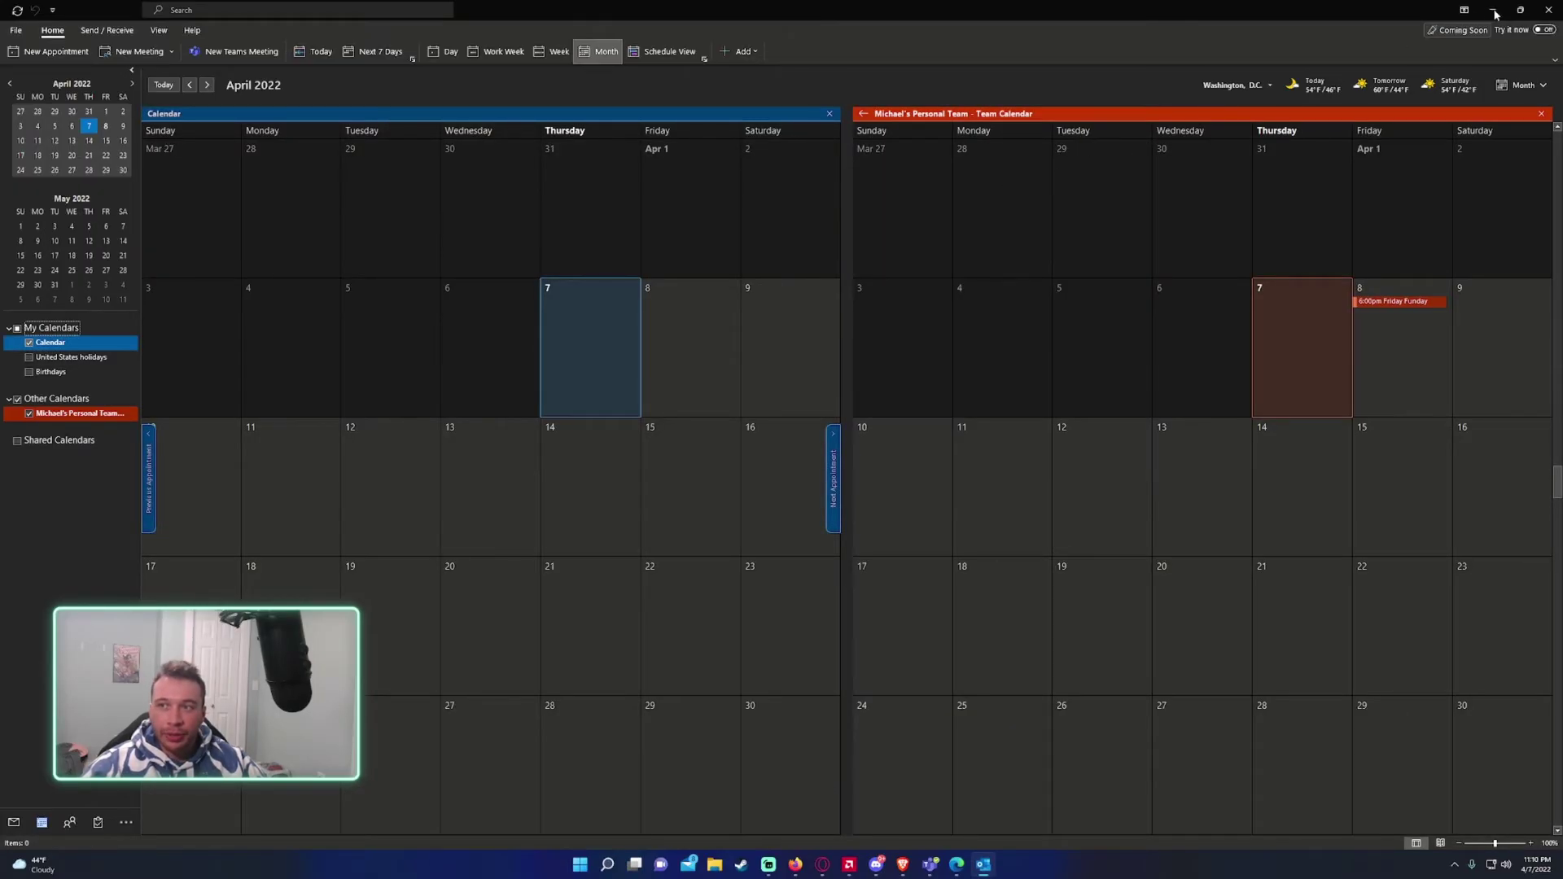
click(1494, 11)
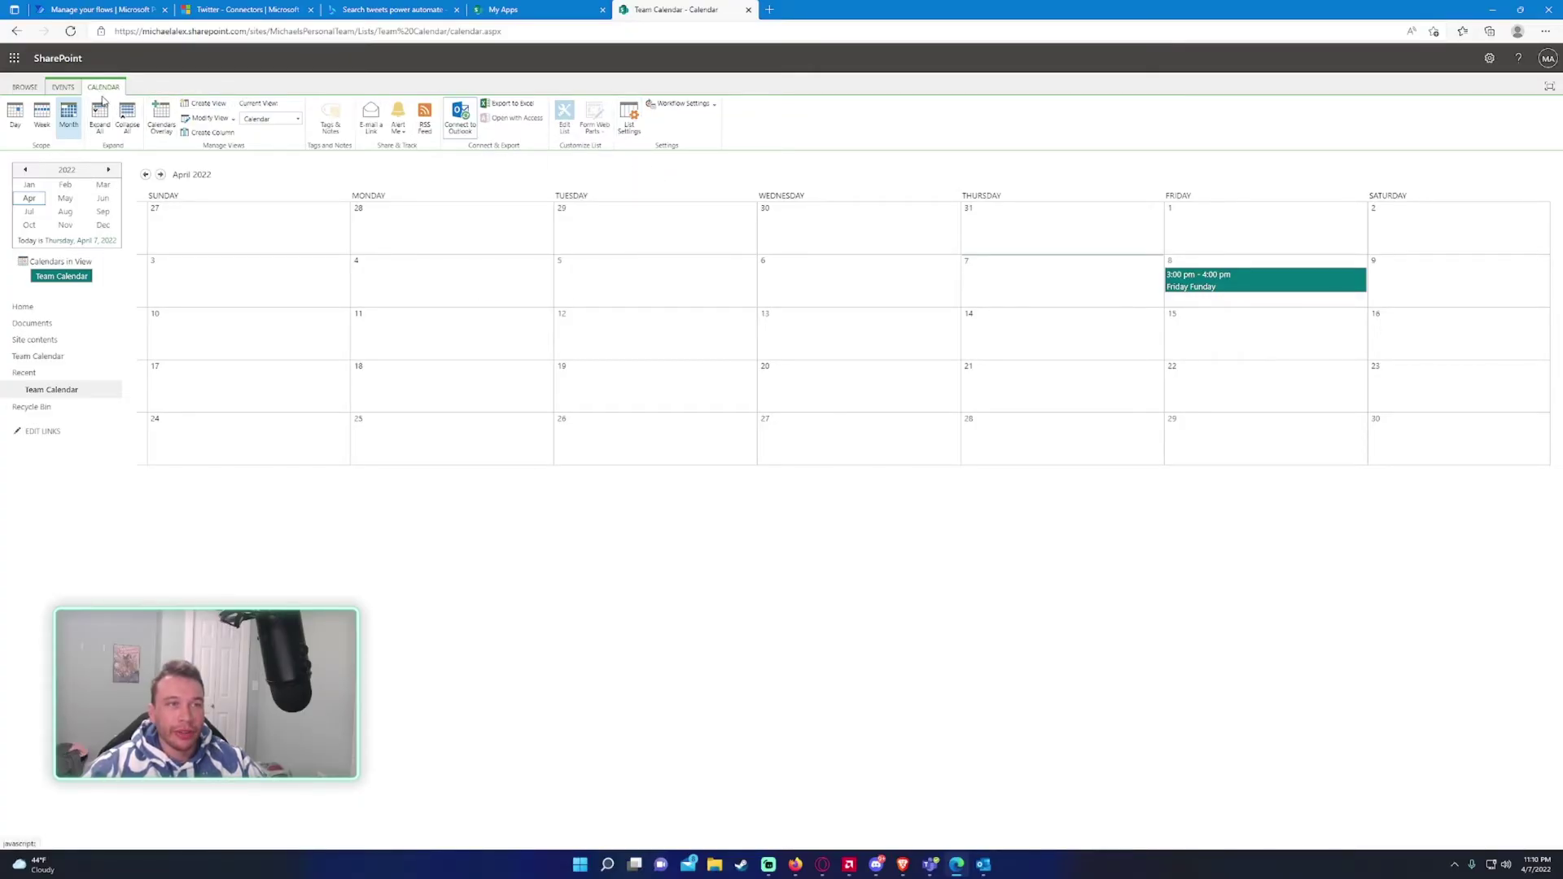
Open the Team Calendar's list settings and its 'Permissions for this list' page
click(627, 138)
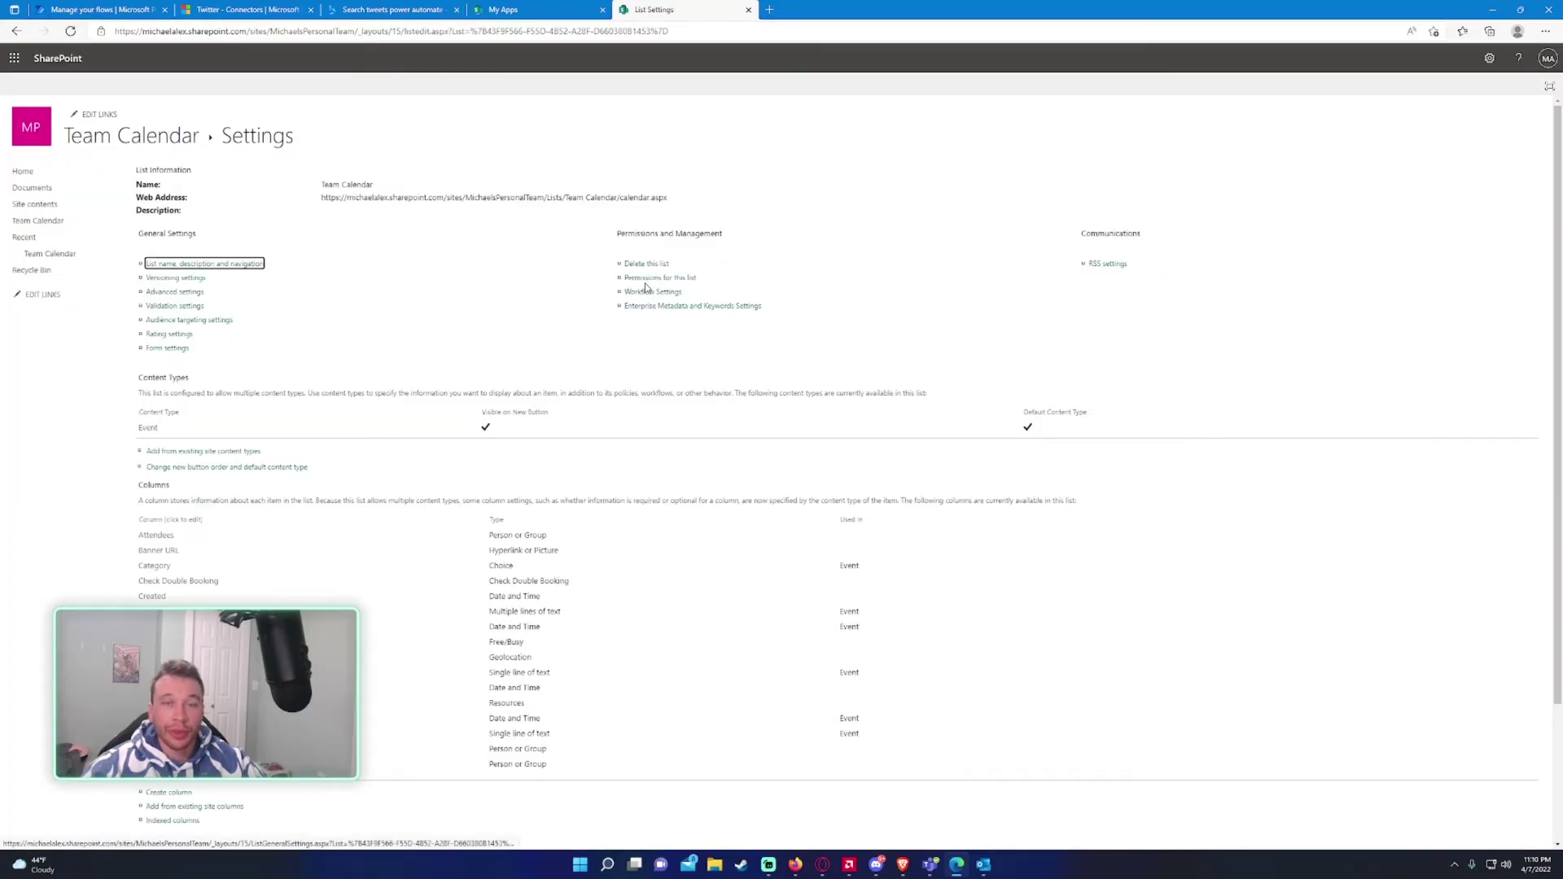
click(649, 279)
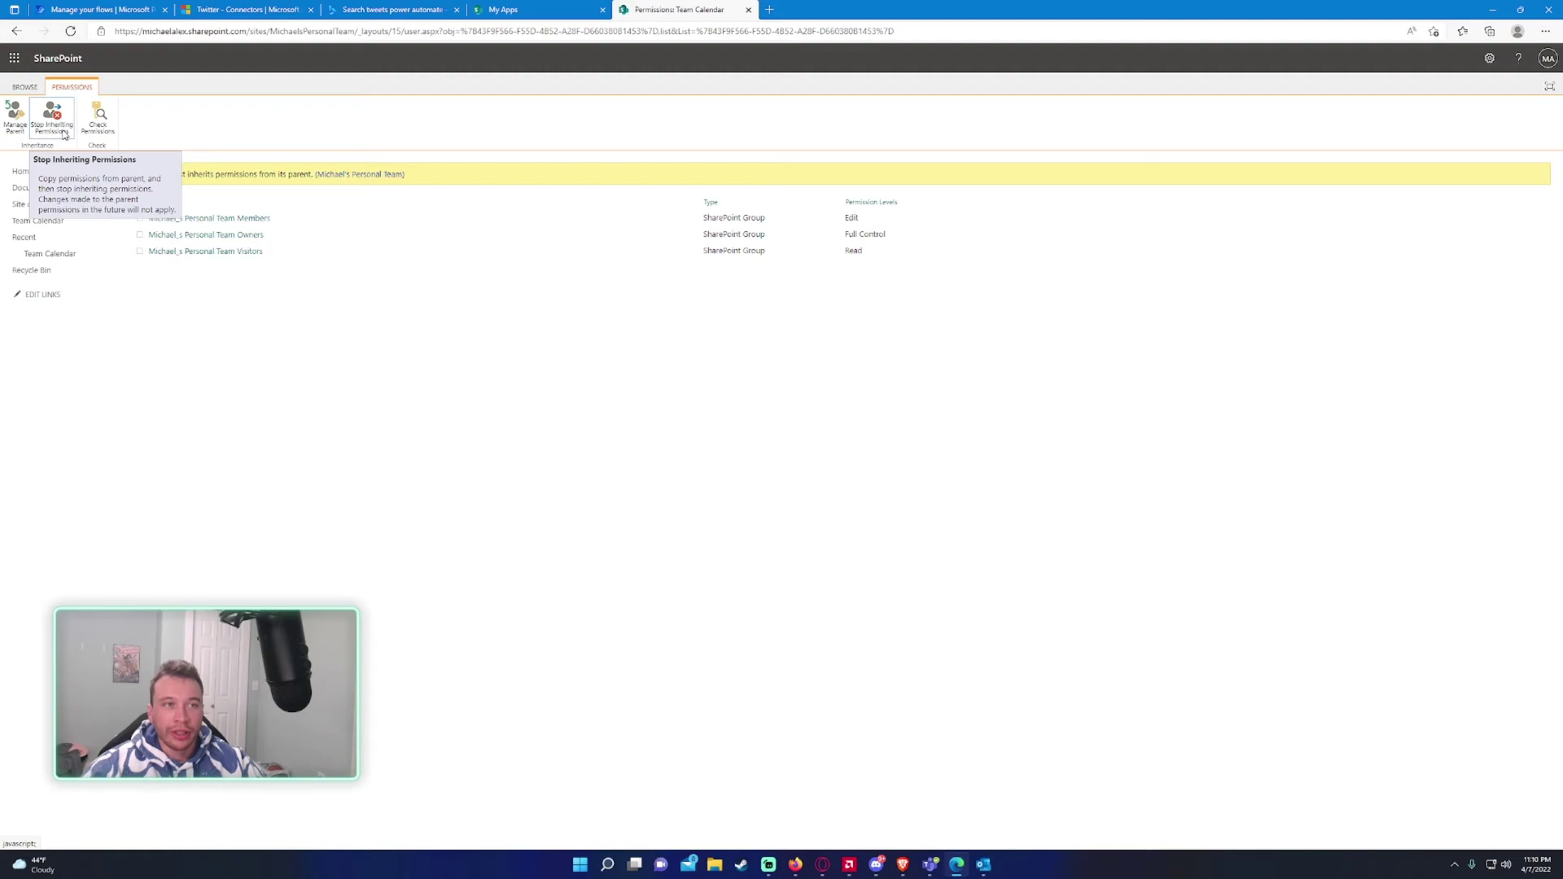
Stop Team Calendar permission inheritance, reduce the Members group to Read, and return to the calendar
click(64, 134)
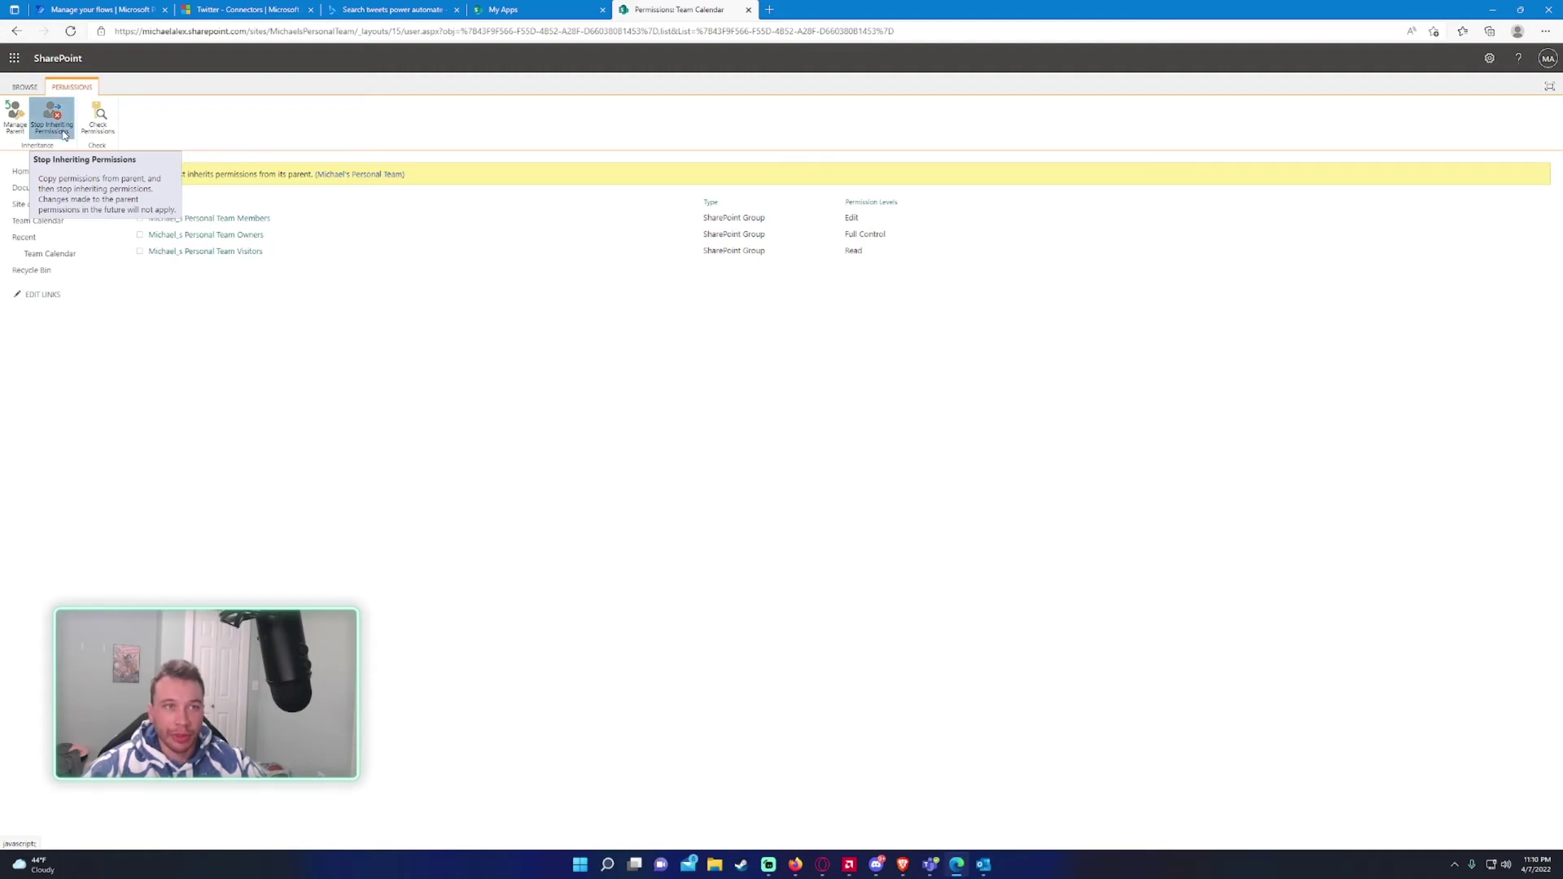
click(840, 120)
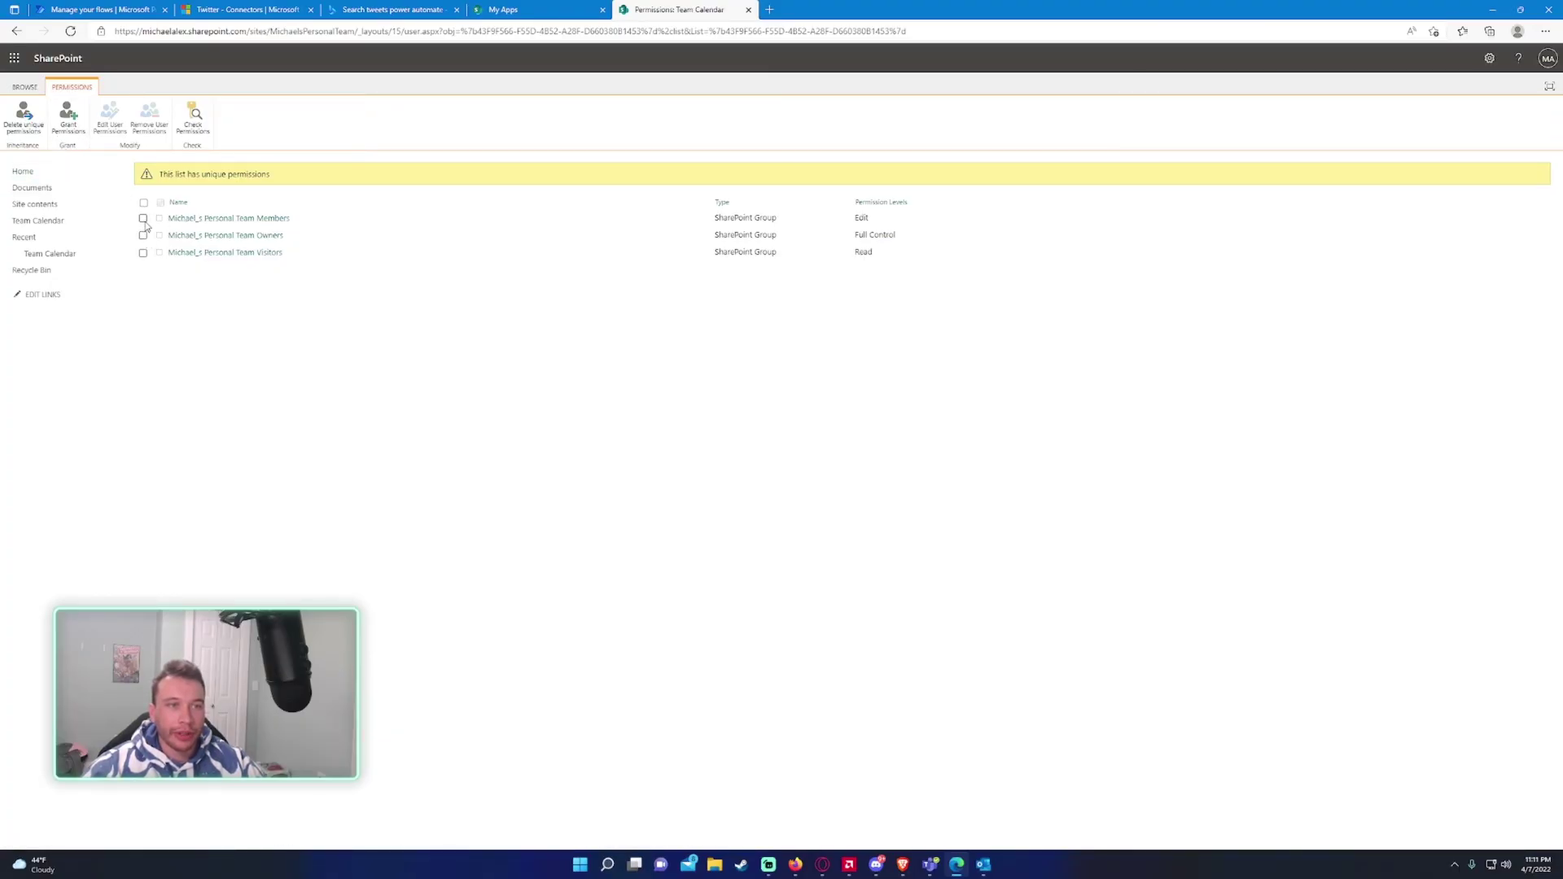
click(143, 218)
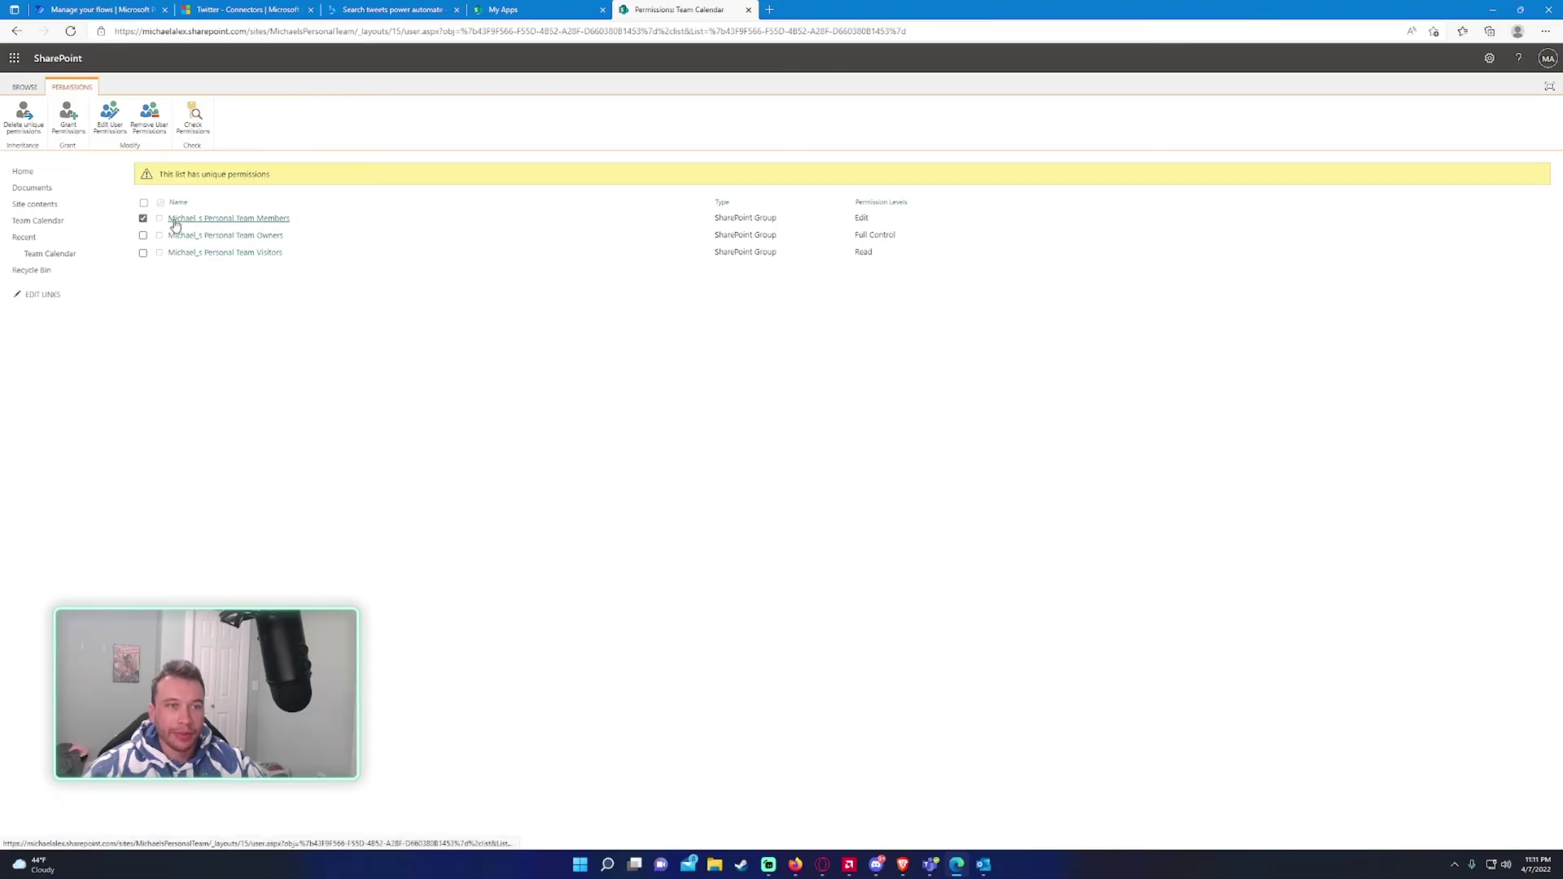
click(119, 133)
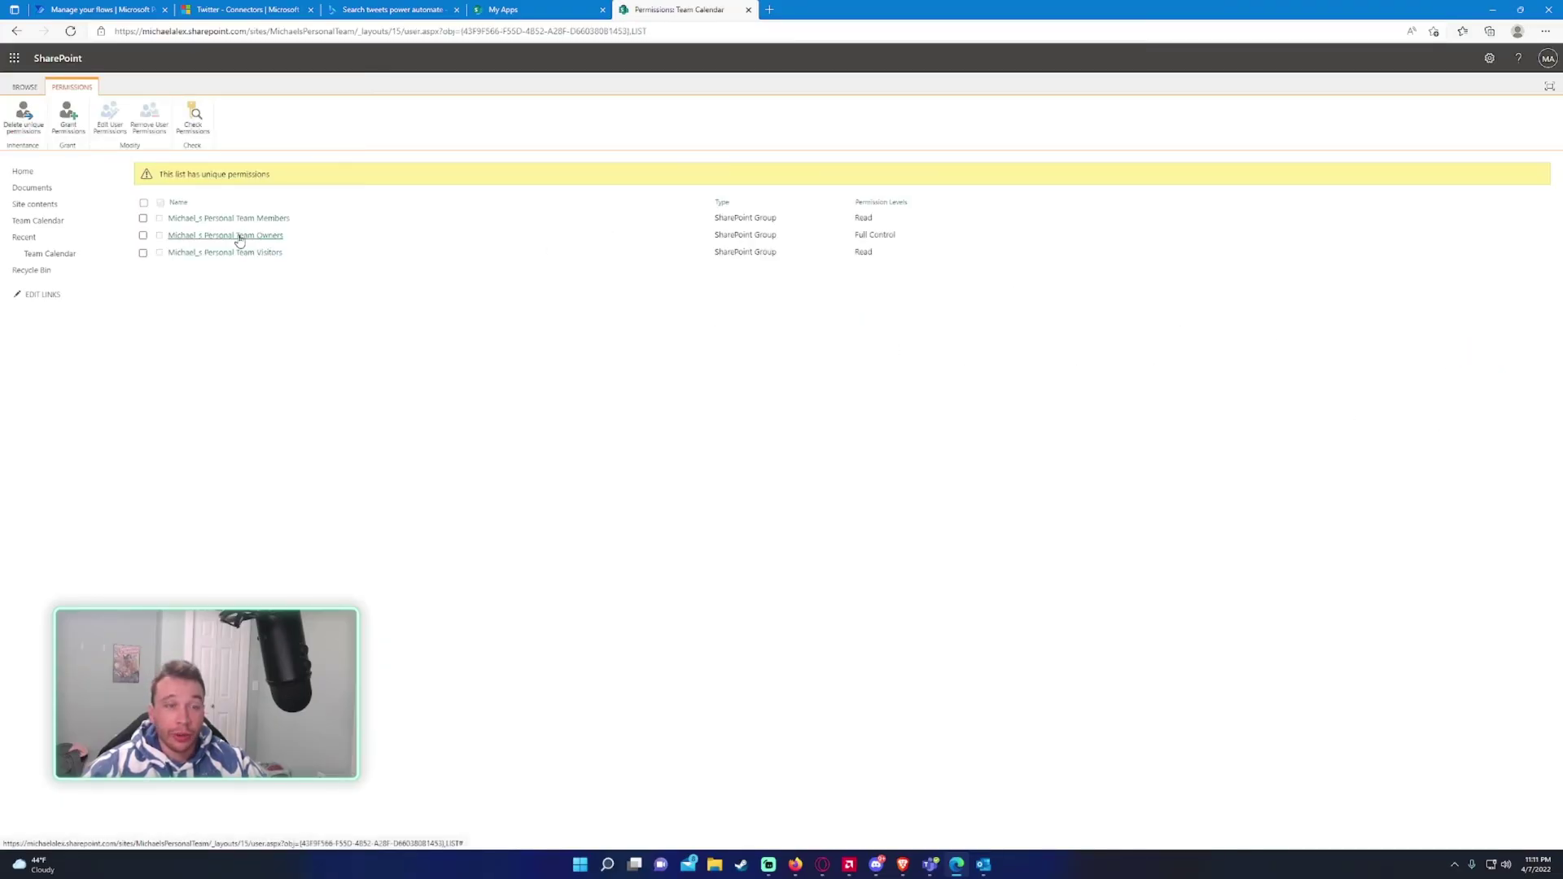
click(67, 222)
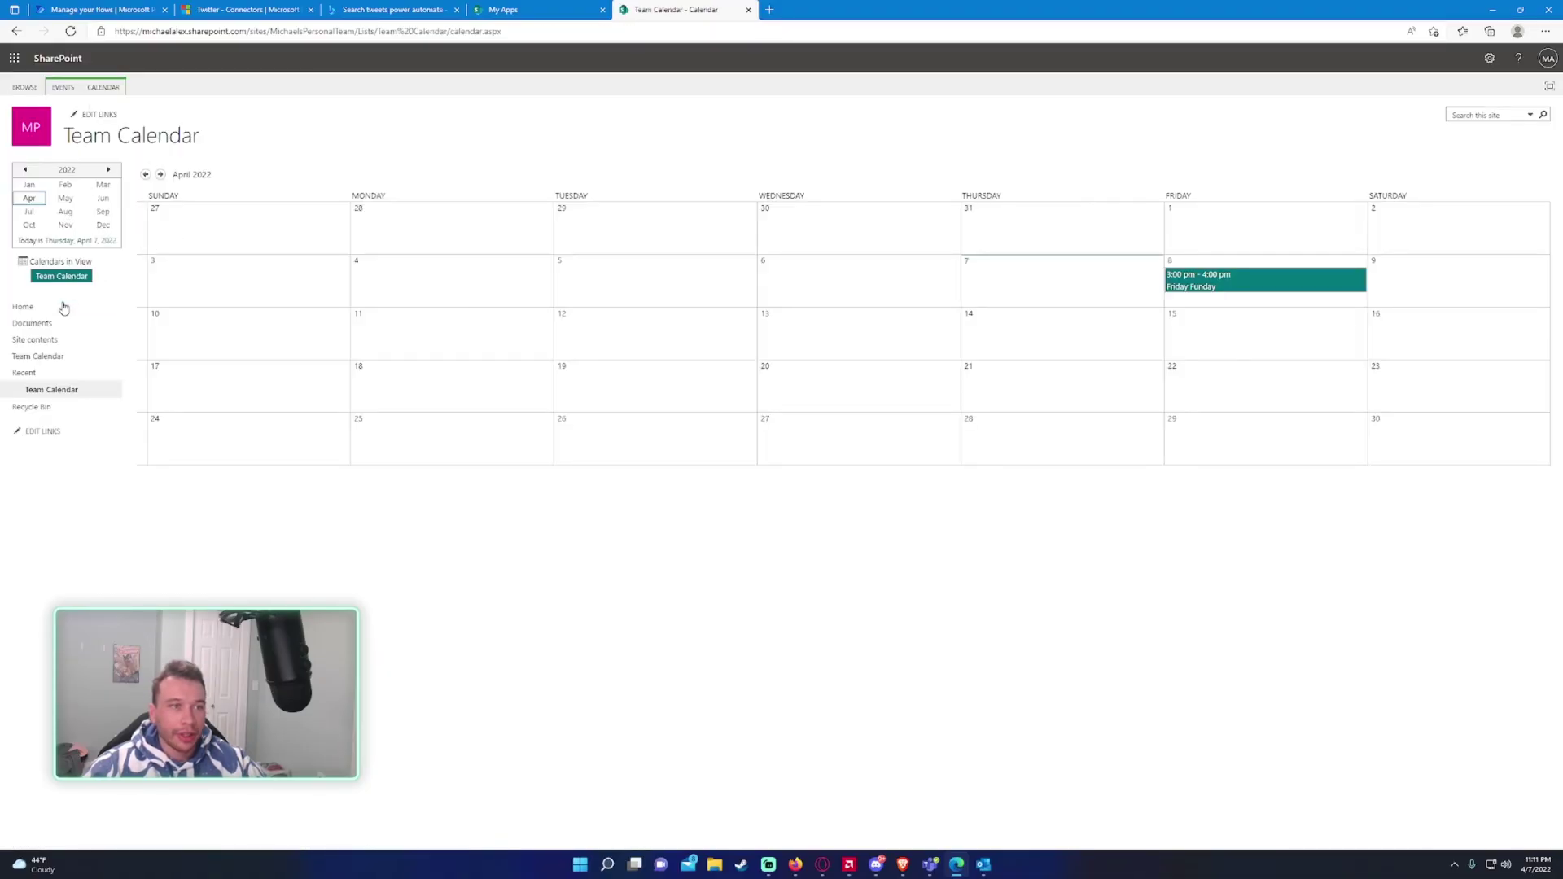
Switch the Team Calendar from month view to the Day view for Sunday, April 3, 2022
click(63, 87)
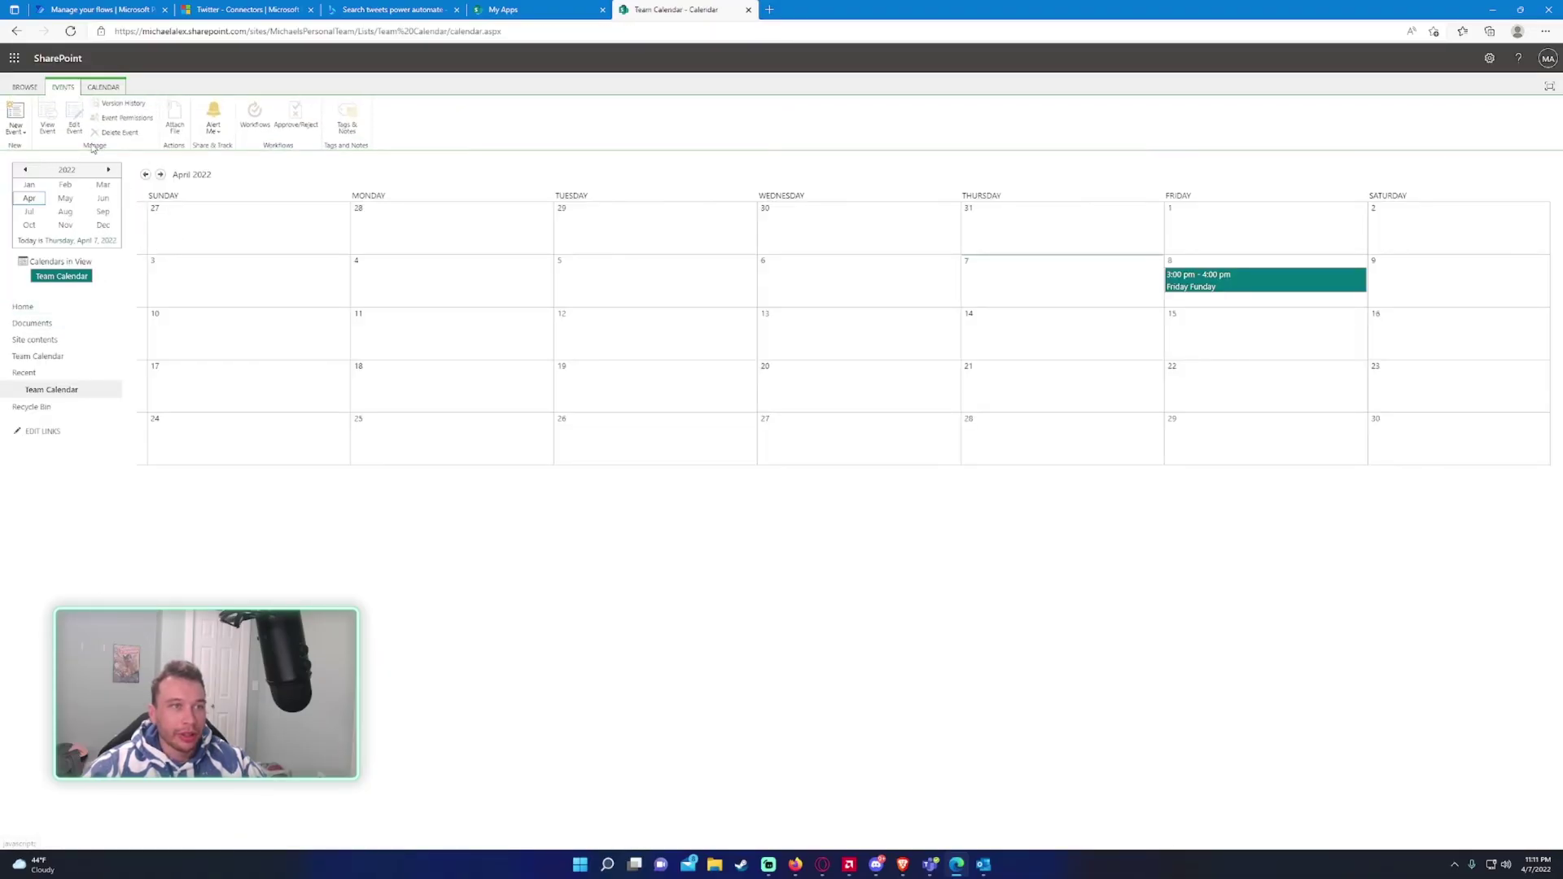
click(109, 88)
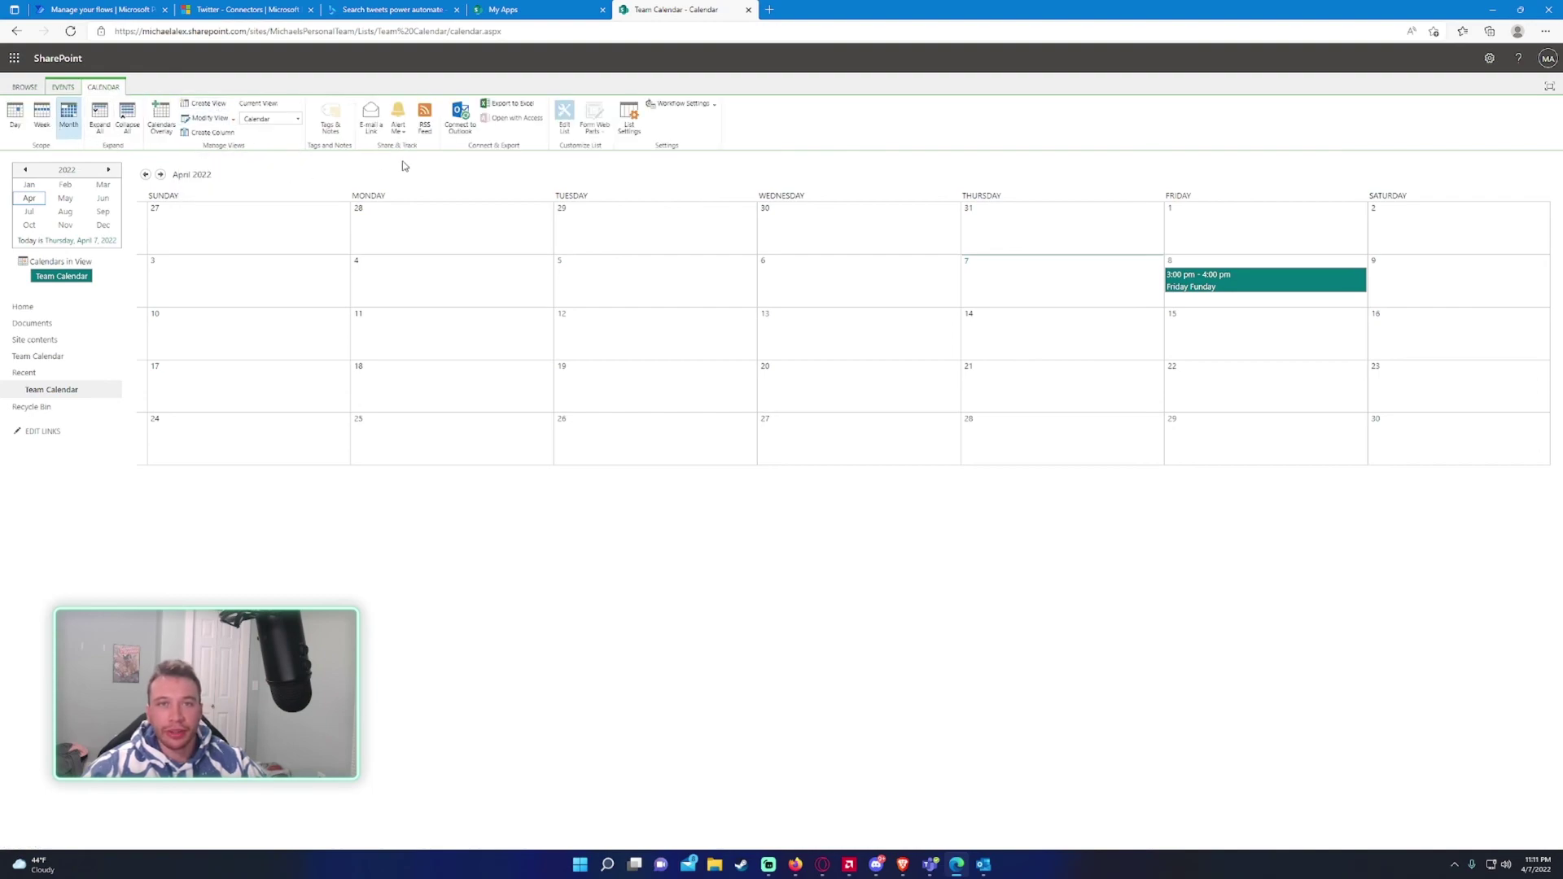
click(62, 87)
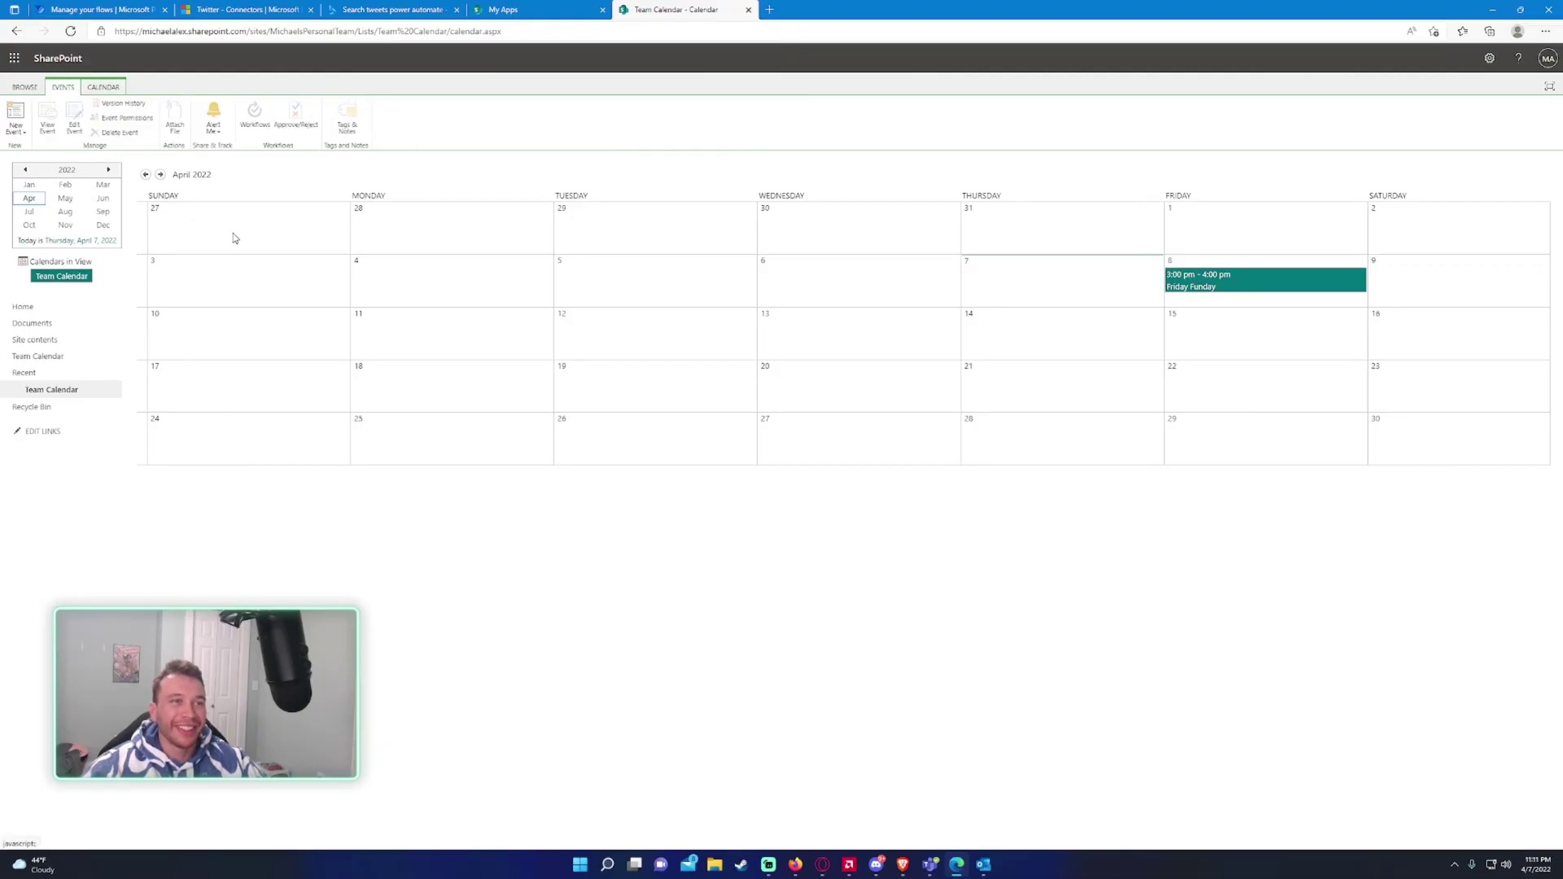
click(248, 262)
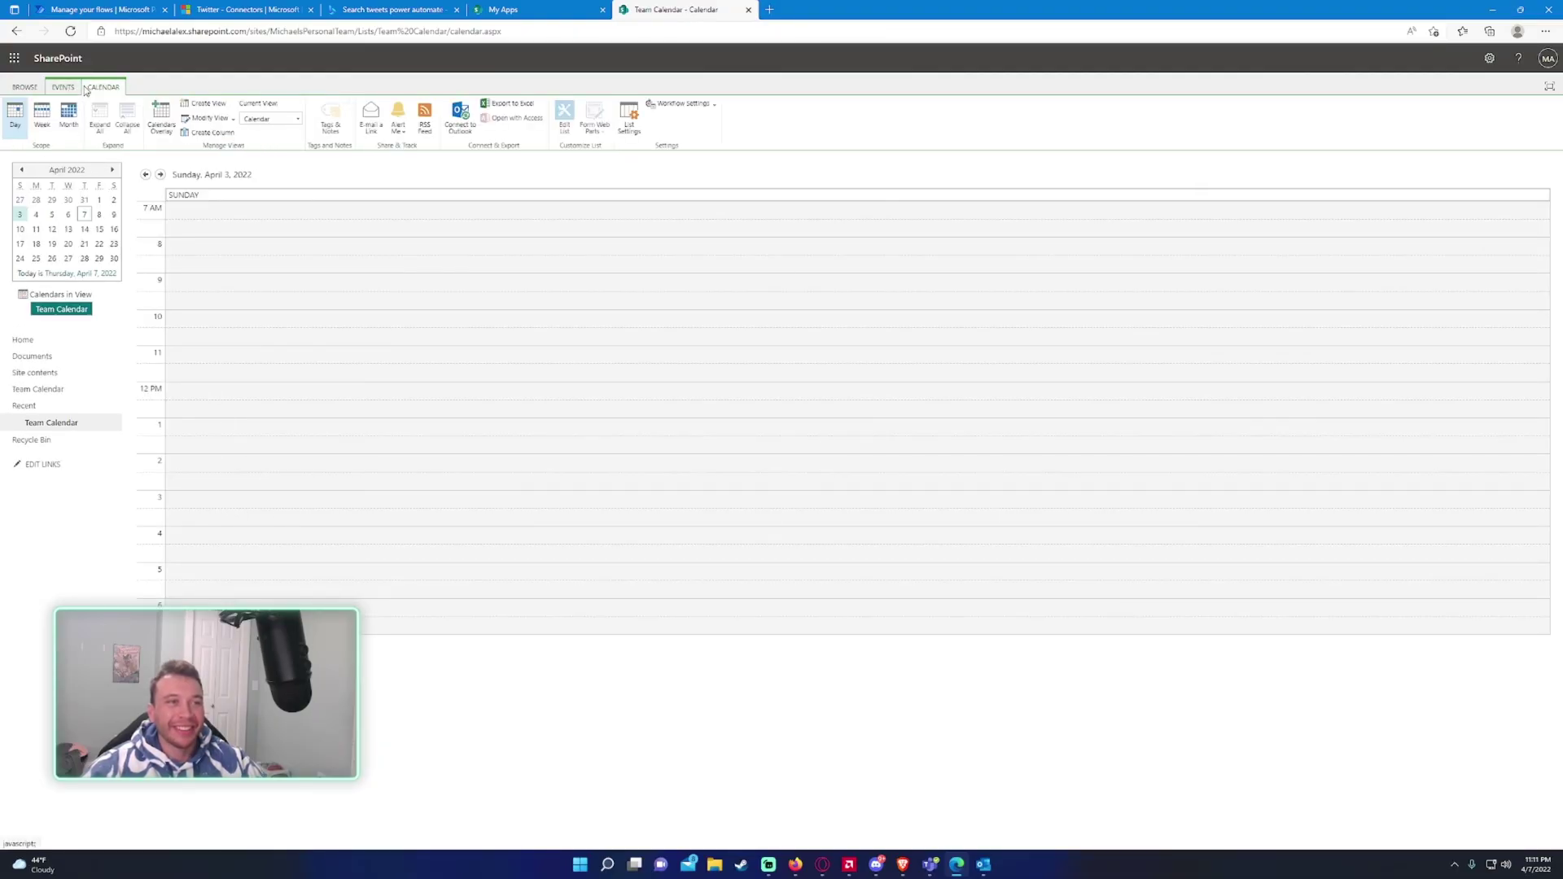
click(47, 92)
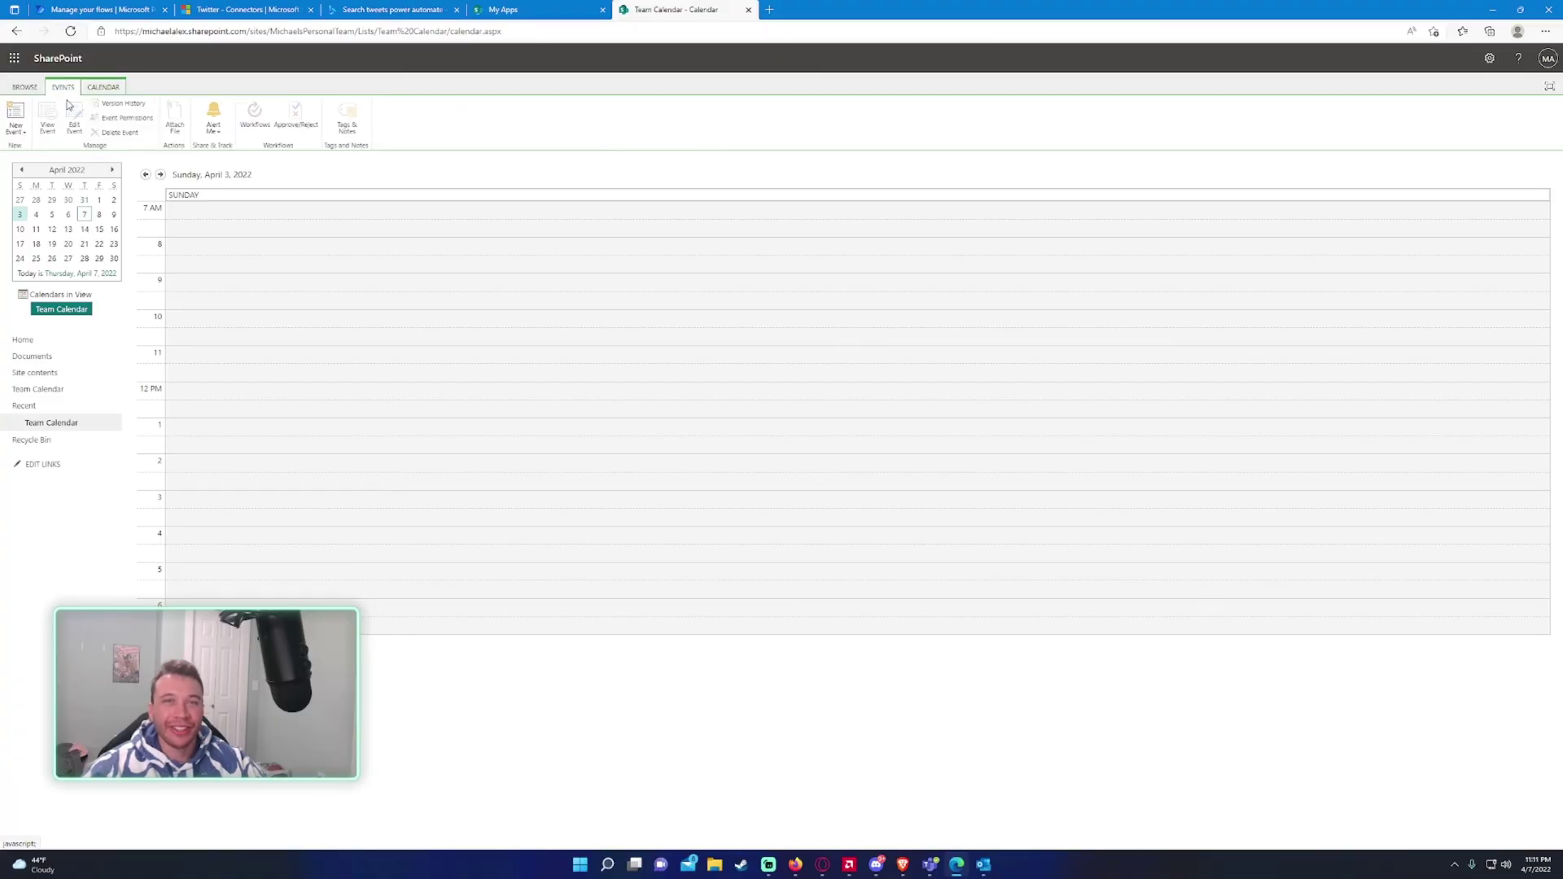